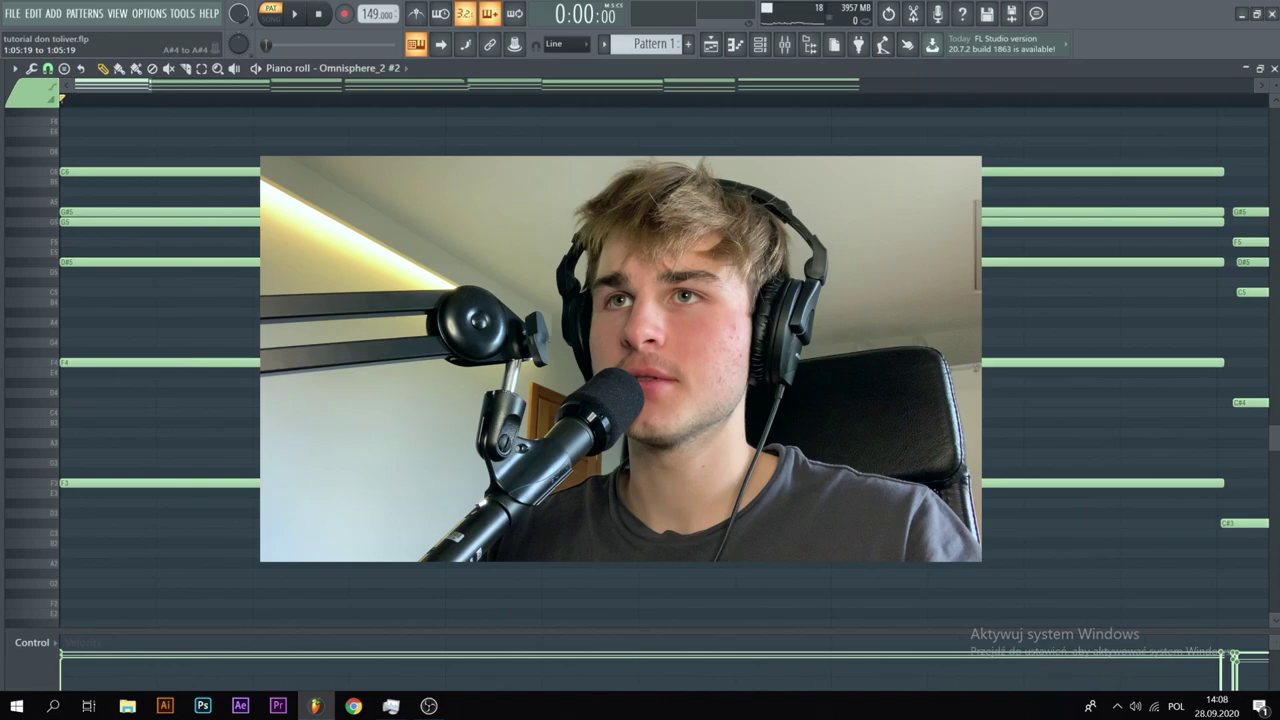
Play the chord progression and paste its copied notes into the Omnisphere_2 channel.
{"action": "key", "text": "space"}
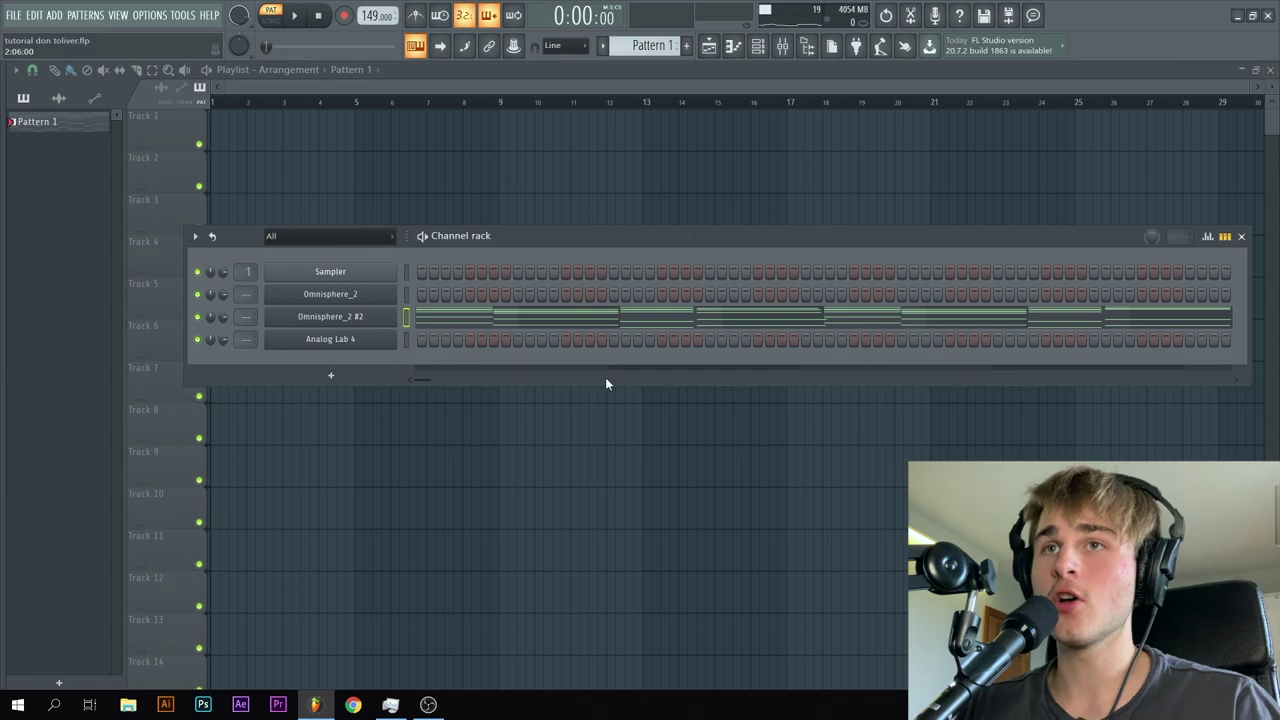
{"action": "left_click", "coordinate": [405, 296]}
{"action": "key", "text": "ctrl+v"}
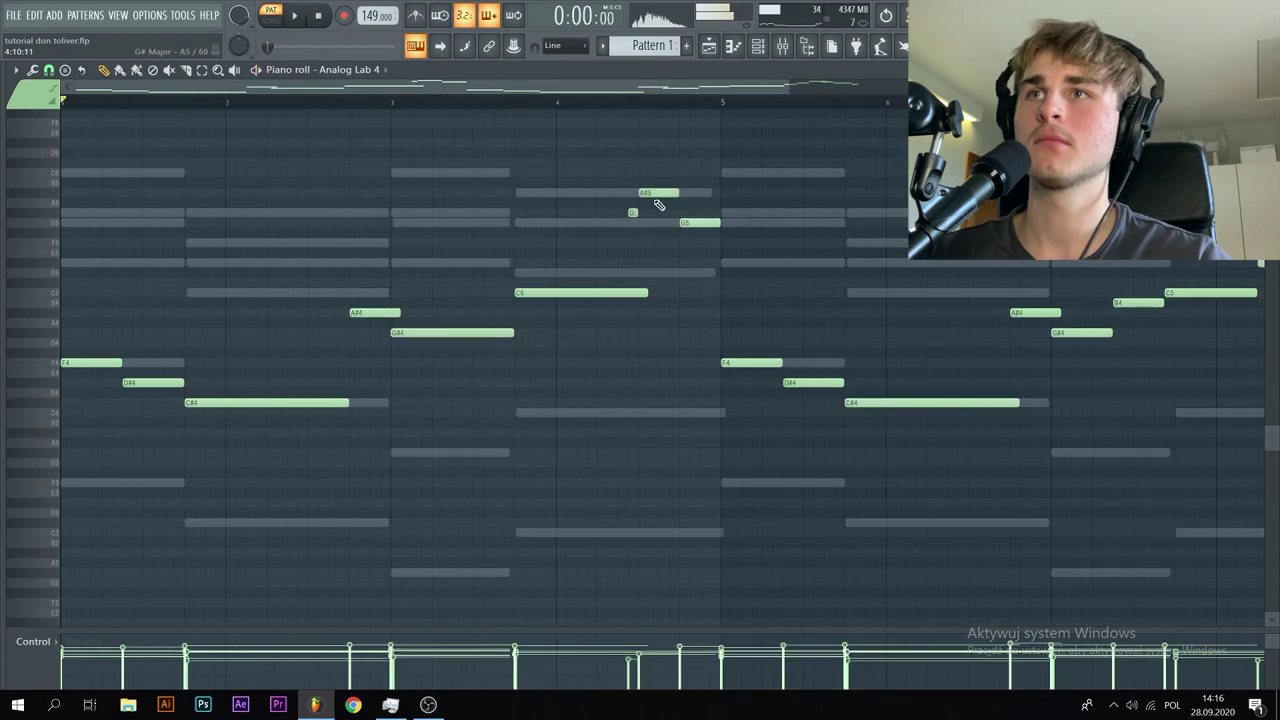
In the Analog Lab 4 melody, trim the first A#4 note to end at the following G#4 and slightly lengthen the first C#4 note.
{"action": "scroll", "coordinate": [659, 205], "scroll_direction": "up", "scroll_amount": 3}
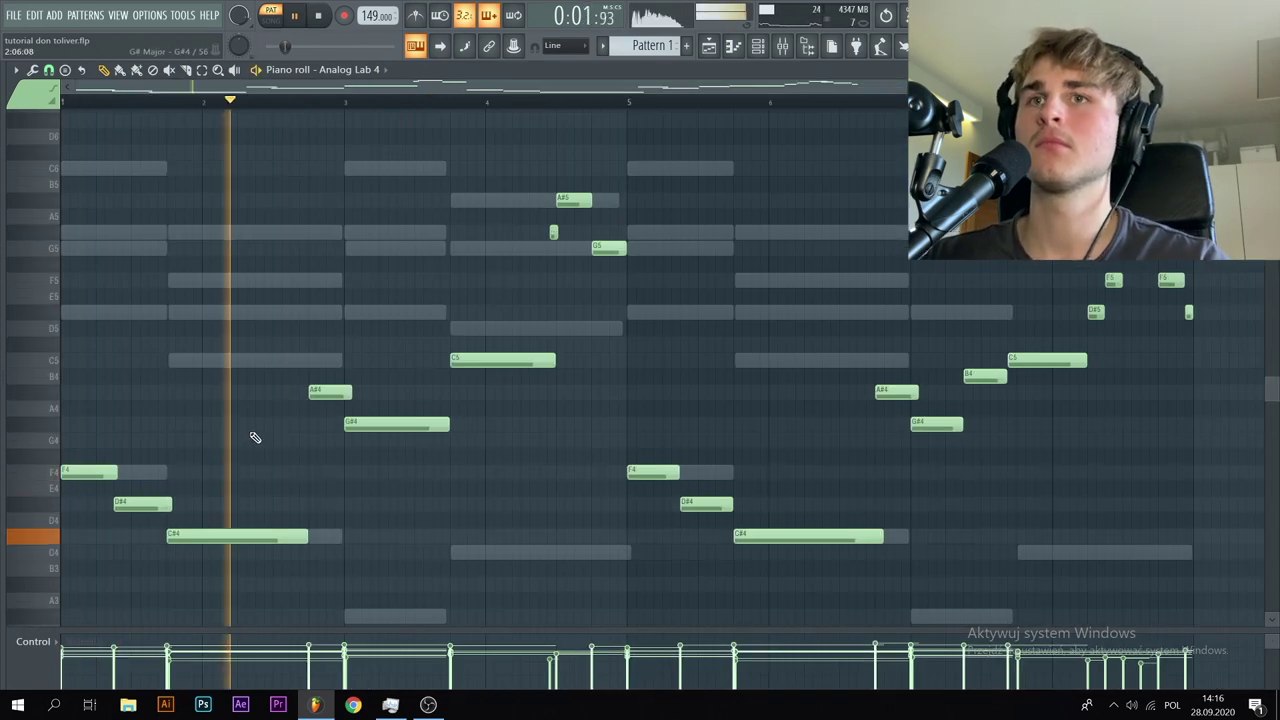
{"action": "scroll", "coordinate": [351, 429], "scroll_direction": "up", "scroll_amount": 3}
{"action": "left_click_drag", "start_coordinate": [351, 392], "coordinate": [343, 392]}
{"action": "left_click_drag", "start_coordinate": [307, 536], "coordinate": [314, 536]}
{"action": "scroll", "coordinate": [337, 423], "scroll_direction": "down", "scroll_amount": 3}
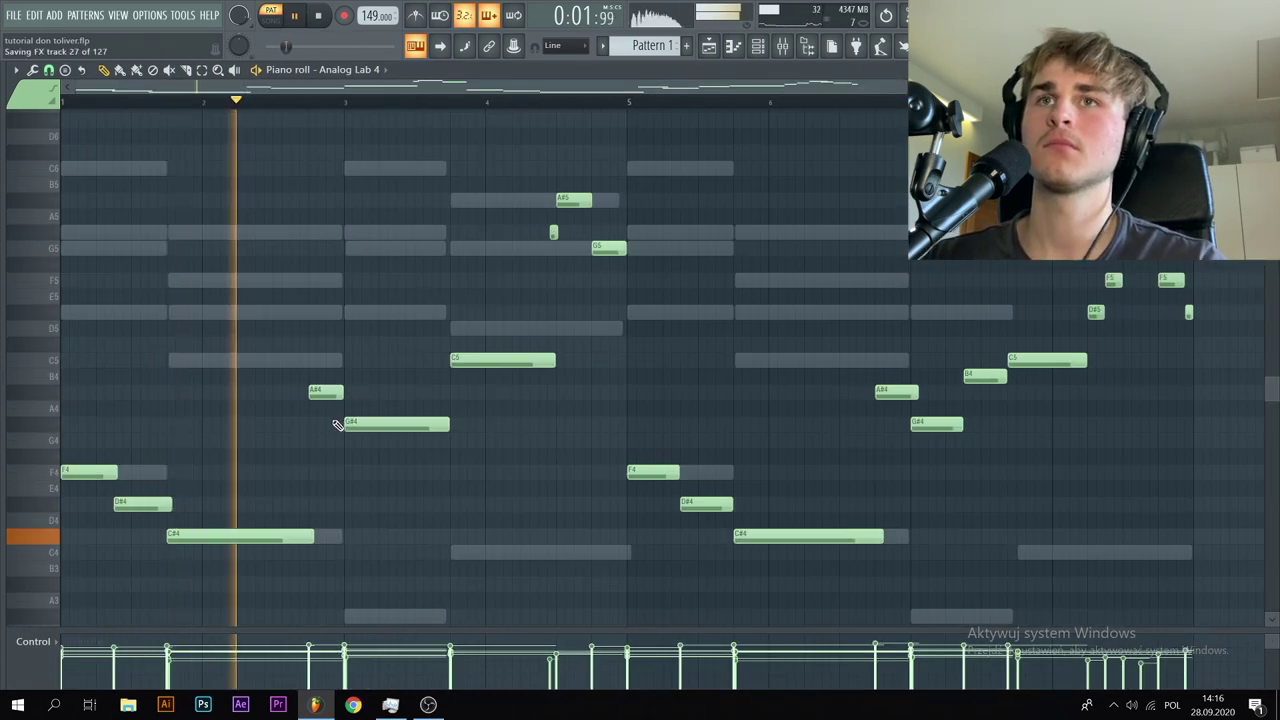
{"action": "key", "text": "space"}
{"action": "scroll", "coordinate": [308, 460], "scroll_direction": "up", "scroll_amount": 3}
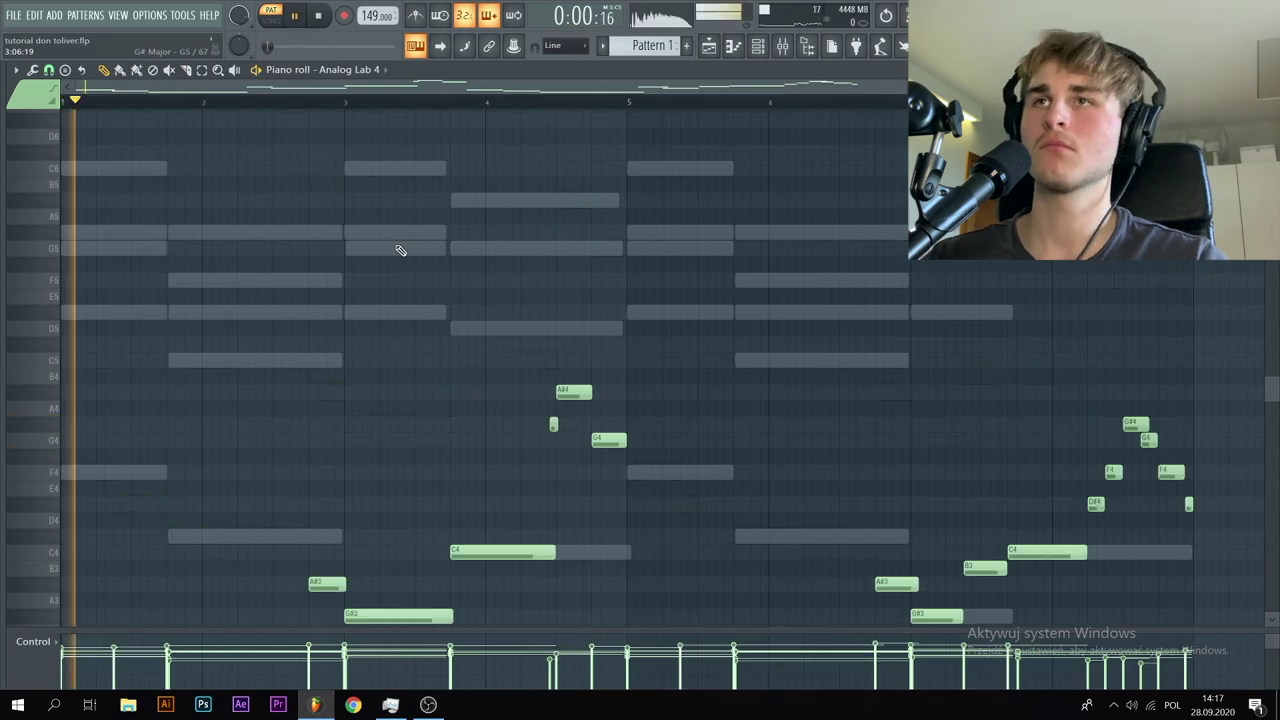
Shorten the first F3 melody note to end where the following D#3 begins, and check the notes in the closing bars.
{"action": "scroll", "coordinate": [366, 302], "scroll_direction": "down", "scroll_amount": 4}
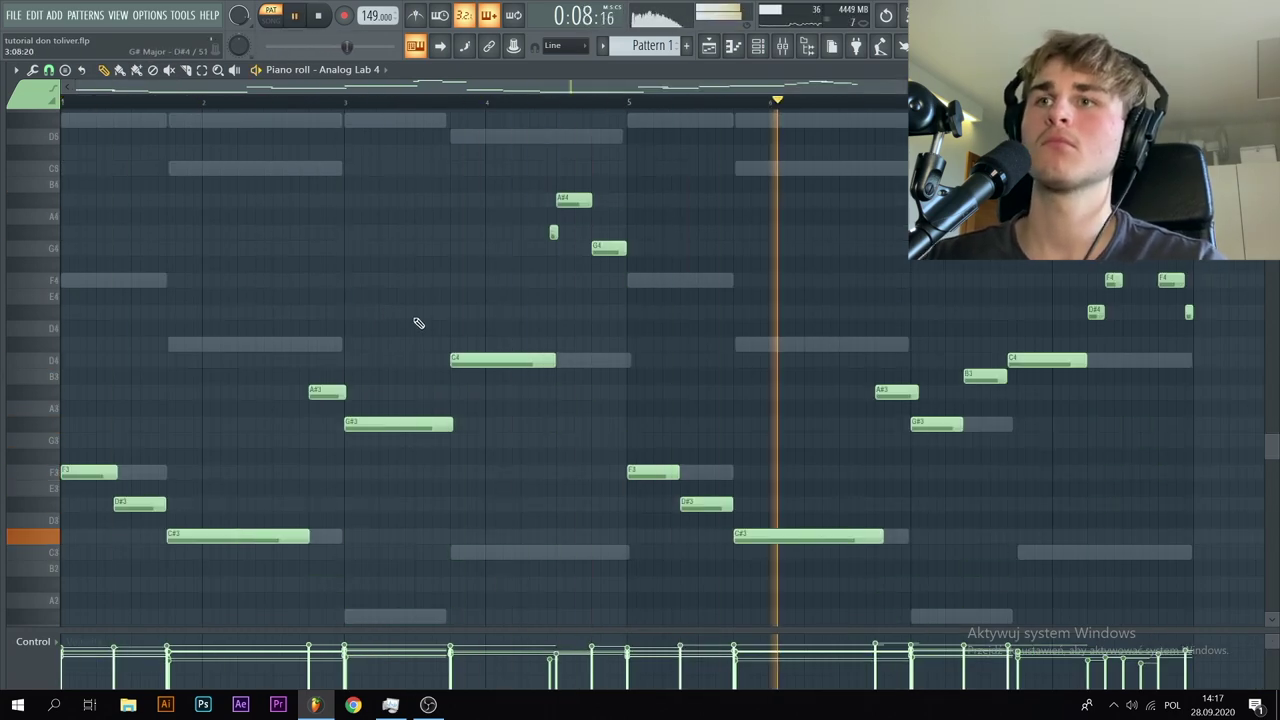
{"action": "scroll", "coordinate": [114, 520], "scroll_direction": "up", "scroll_amount": 3}
{"action": "left_click_drag", "start_coordinate": [116, 472], "coordinate": [113, 472]}
{"action": "scroll", "coordinate": [209, 440], "scroll_direction": "down", "scroll_amount": 3}
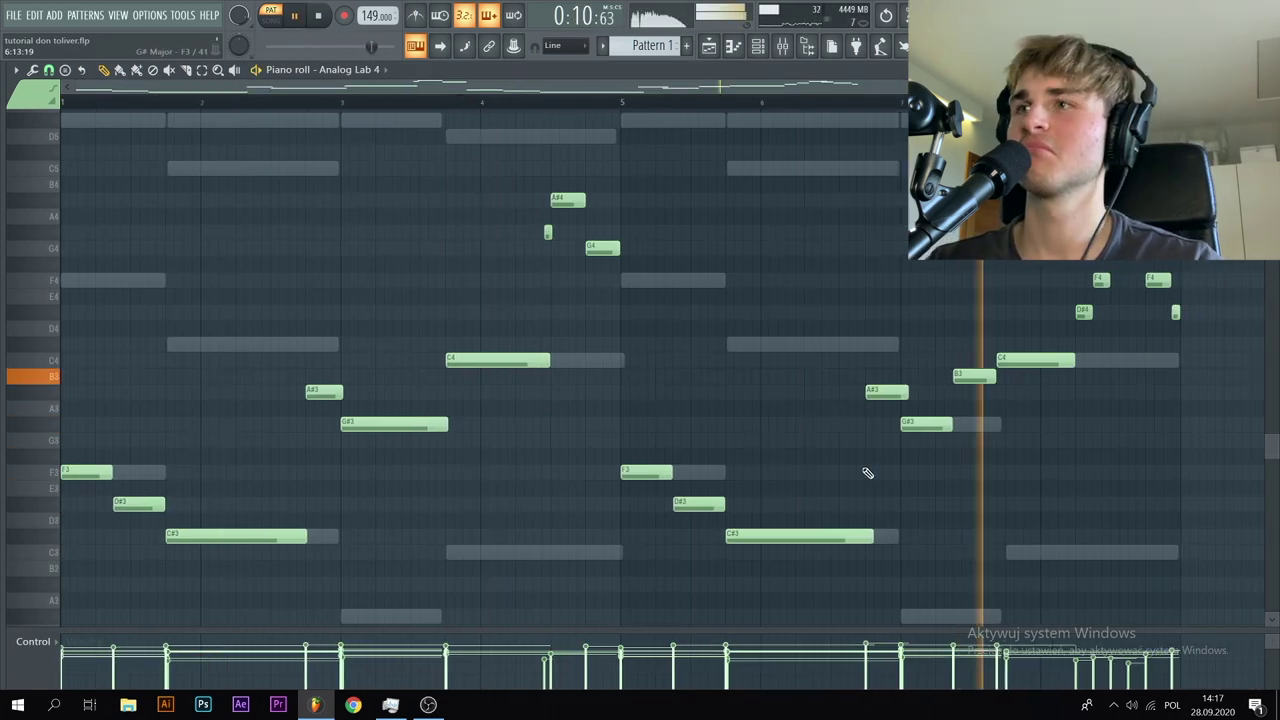
{"action": "scroll", "coordinate": [863, 471], "scroll_direction": "up", "scroll_amount": 2}
{"action": "scroll", "coordinate": [511, 497], "scroll_direction": "up", "scroll_amount": 2}
{"action": "scroll", "coordinate": [722, 330], "scroll_direction": "up", "scroll_amount": 3}
{"action": "key", "text": "space"}
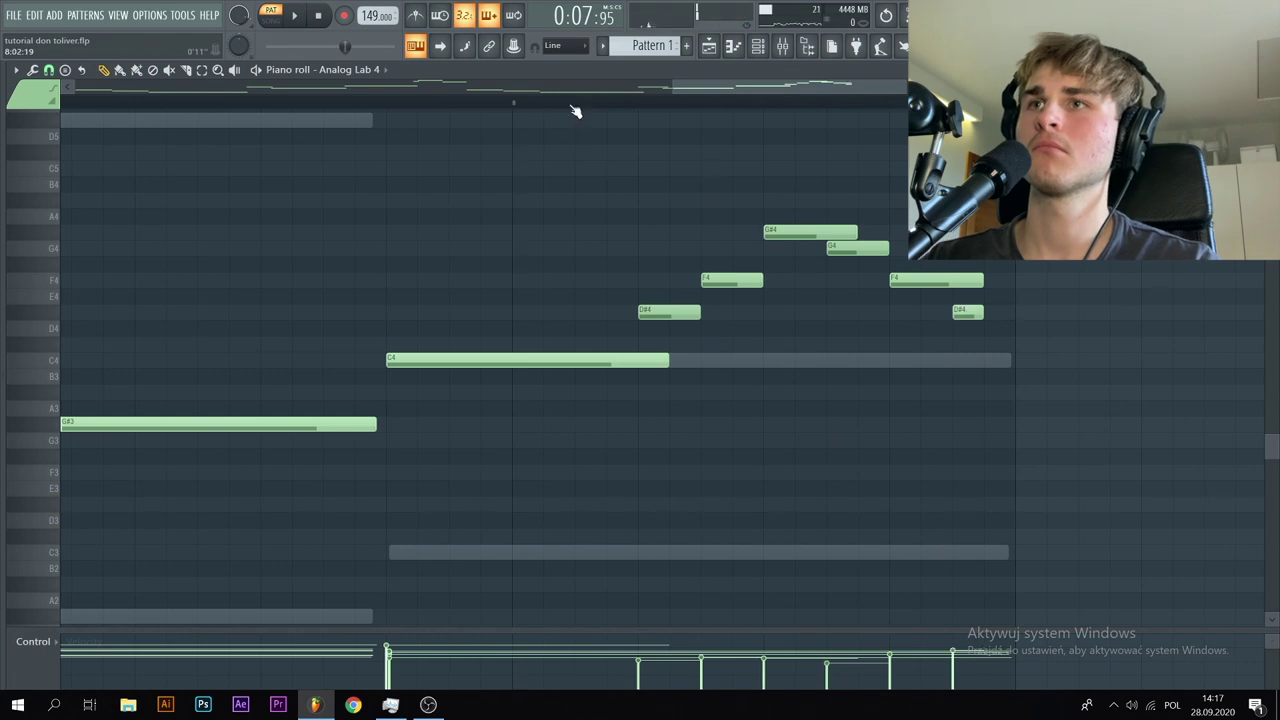
{"action": "scroll", "coordinate": [500, 221], "scroll_direction": "down", "scroll_amount": 5}
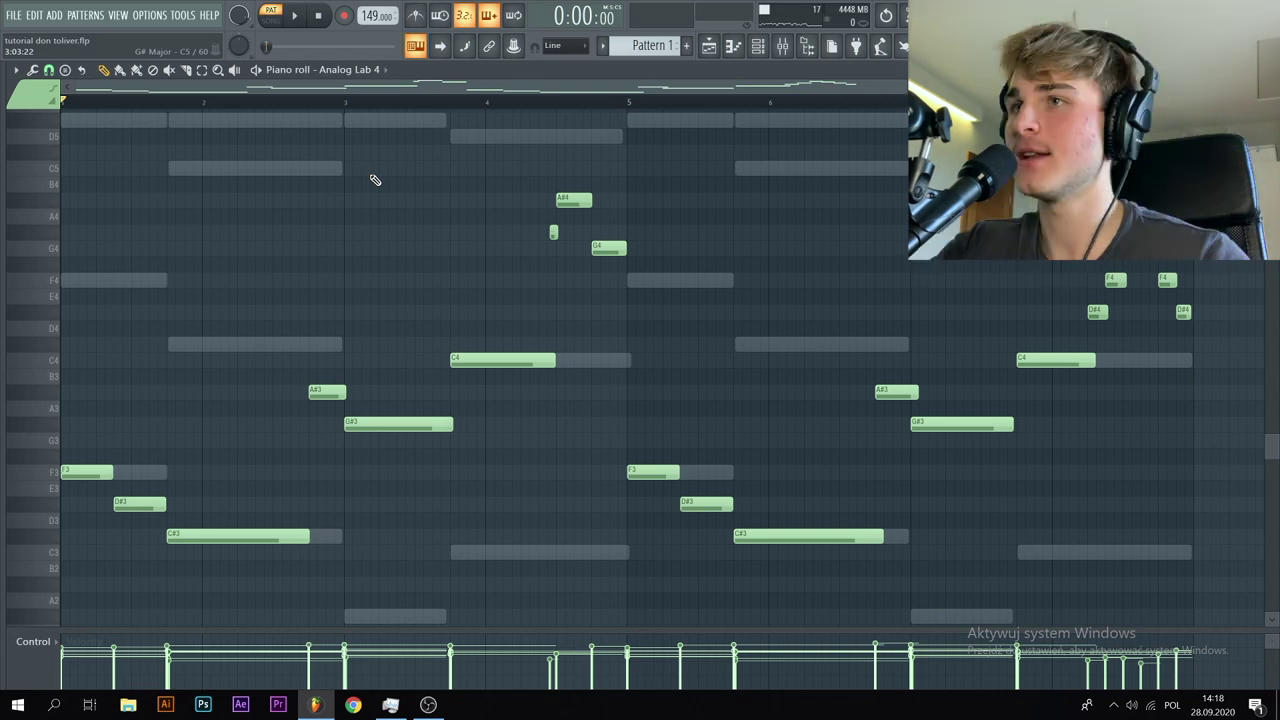
Review the melody against the chords in the Channel rack and open the Analog Lab 4 instrument.
{"action": "left_click", "coordinate": [340, 69]}
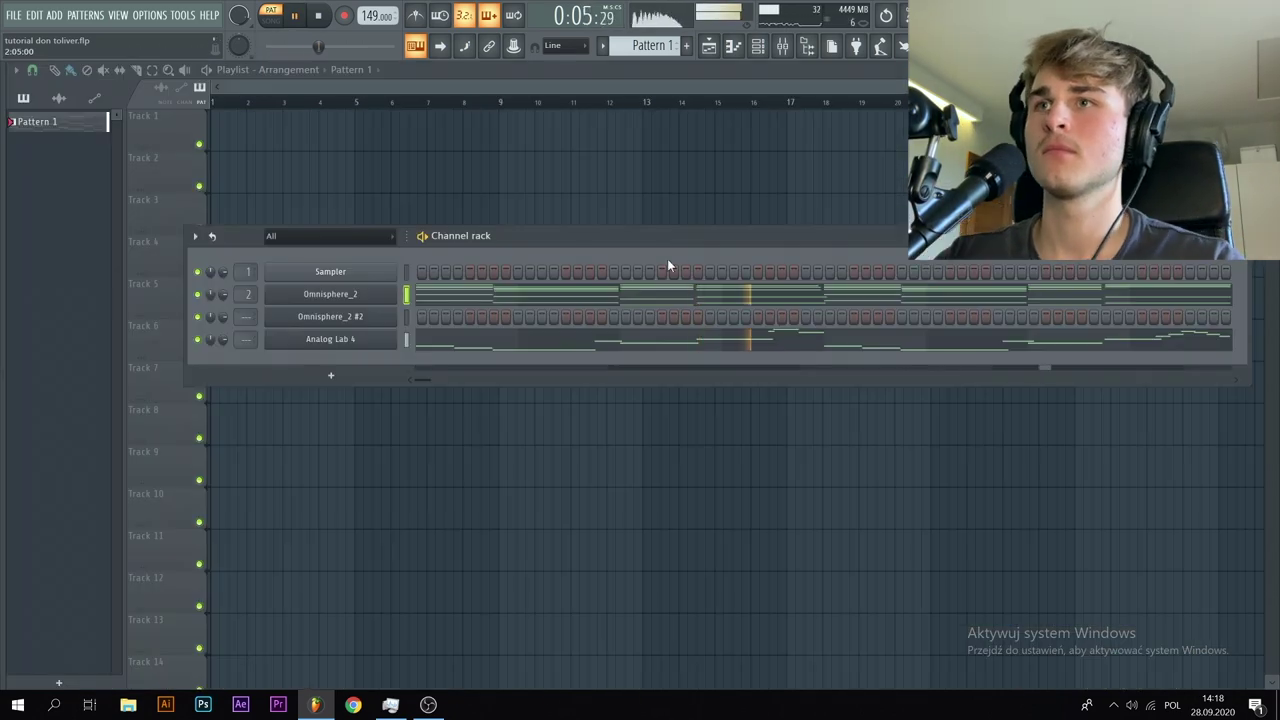
{"action": "left_click", "coordinate": [510, 339]}
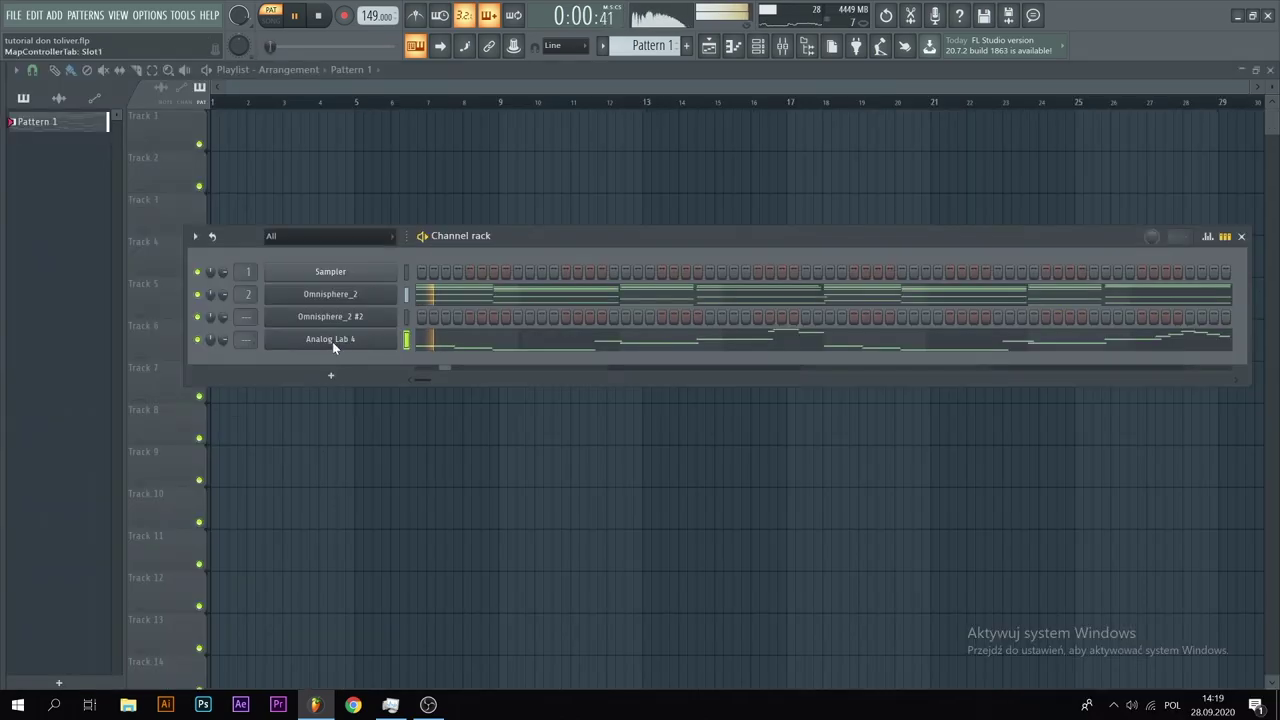
{"action": "left_click", "coordinate": [332, 341]}
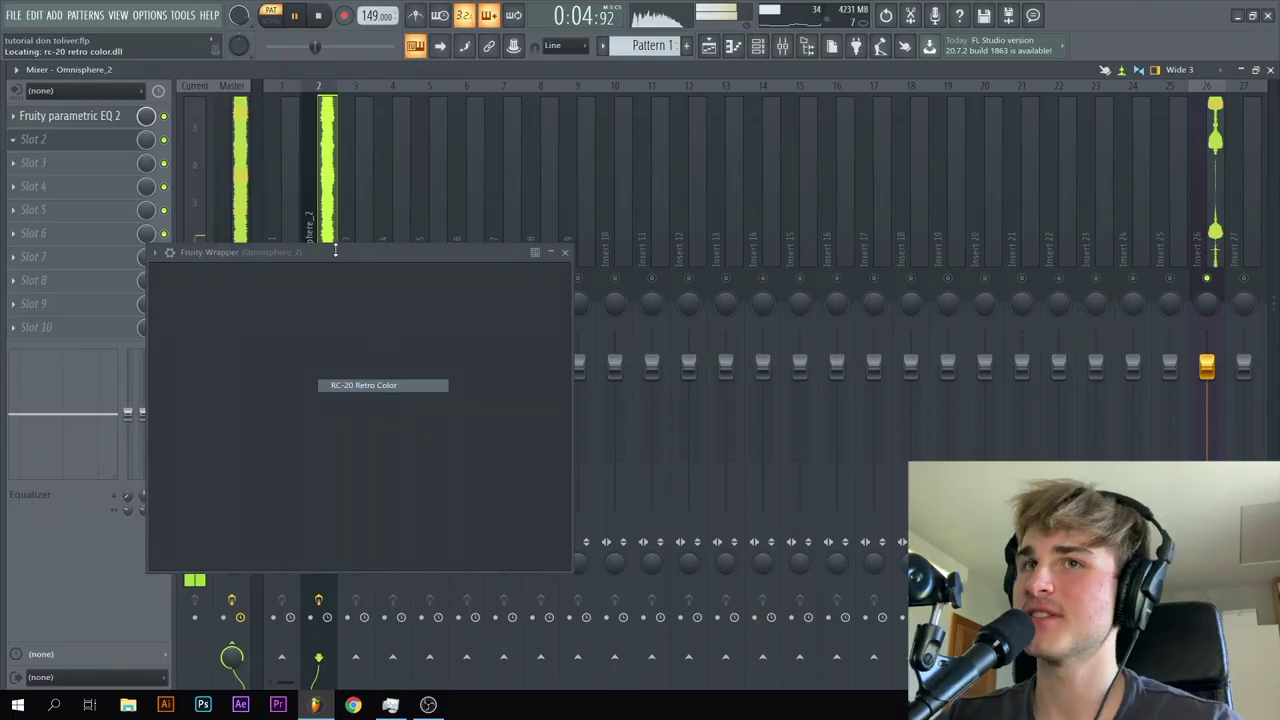
Look at RC-20 Retro Color on the Omnisphere_2 mixer track, then close the plugin and the mixer.
{"action": "left_click_drag", "start_coordinate": [413, 221], "coordinate": [644, 151]}
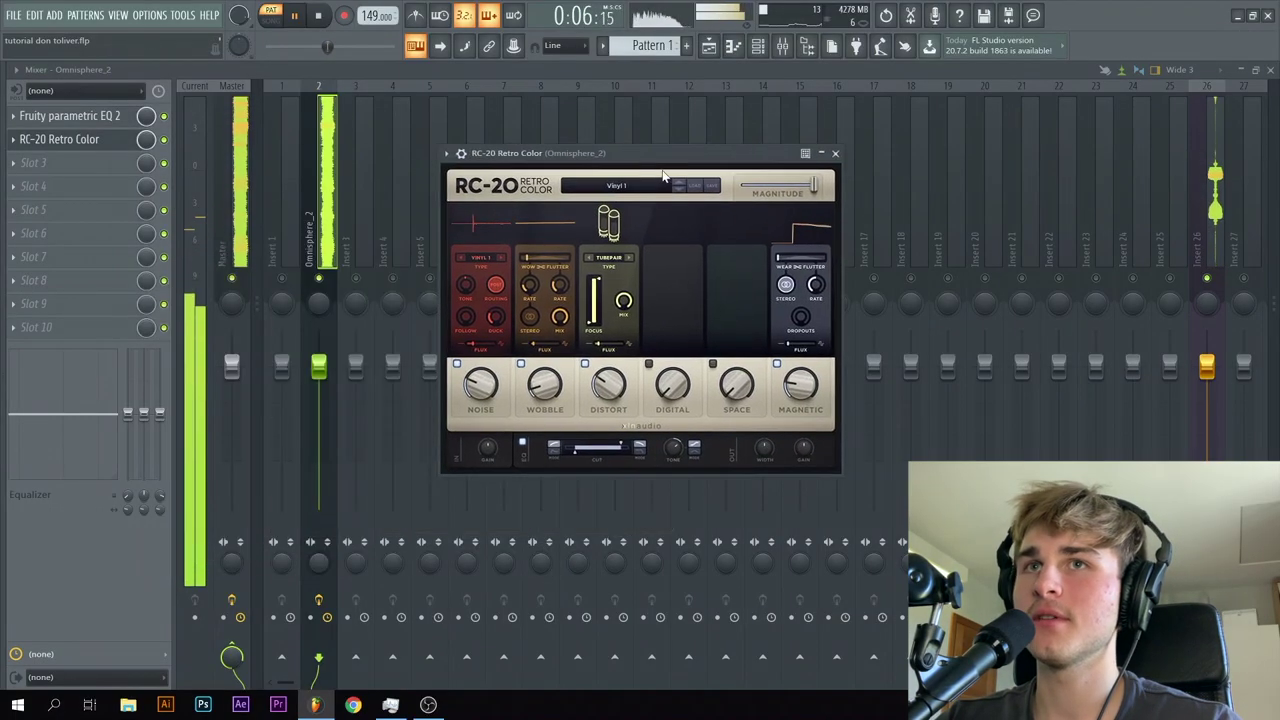
{"action": "left_click", "coordinate": [835, 153]}
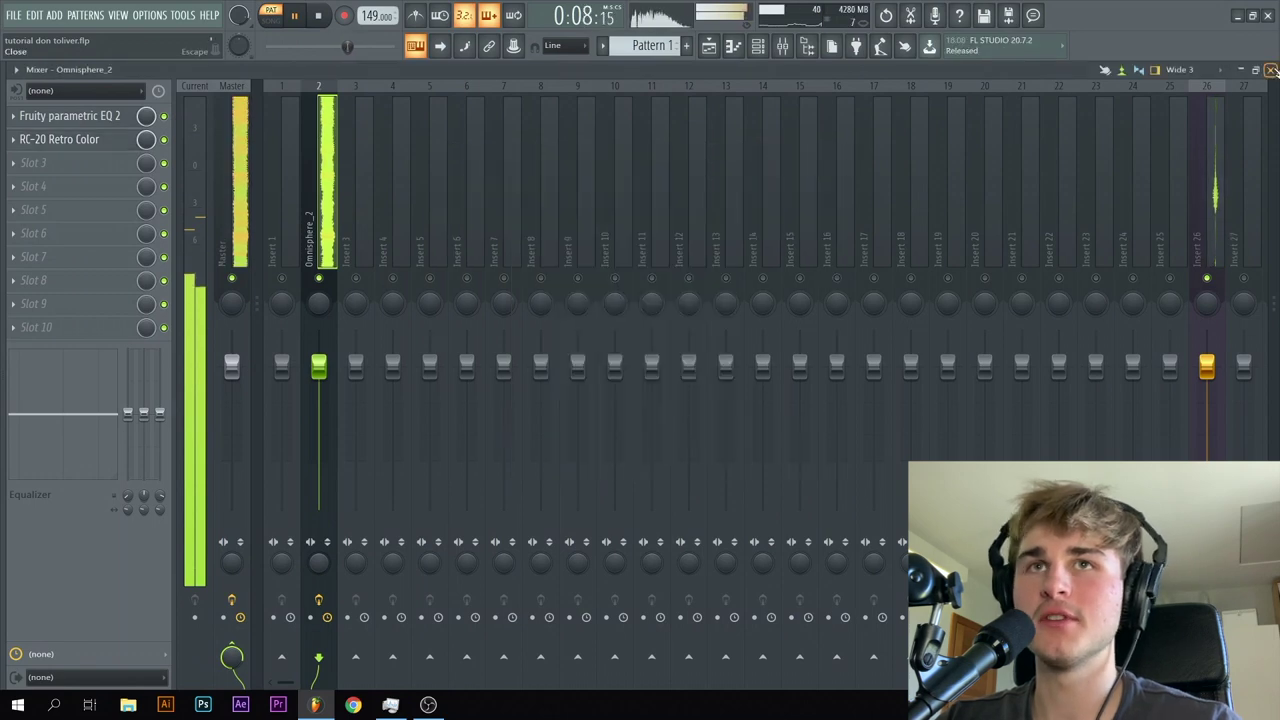
{"action": "left_click", "coordinate": [1271, 70]}
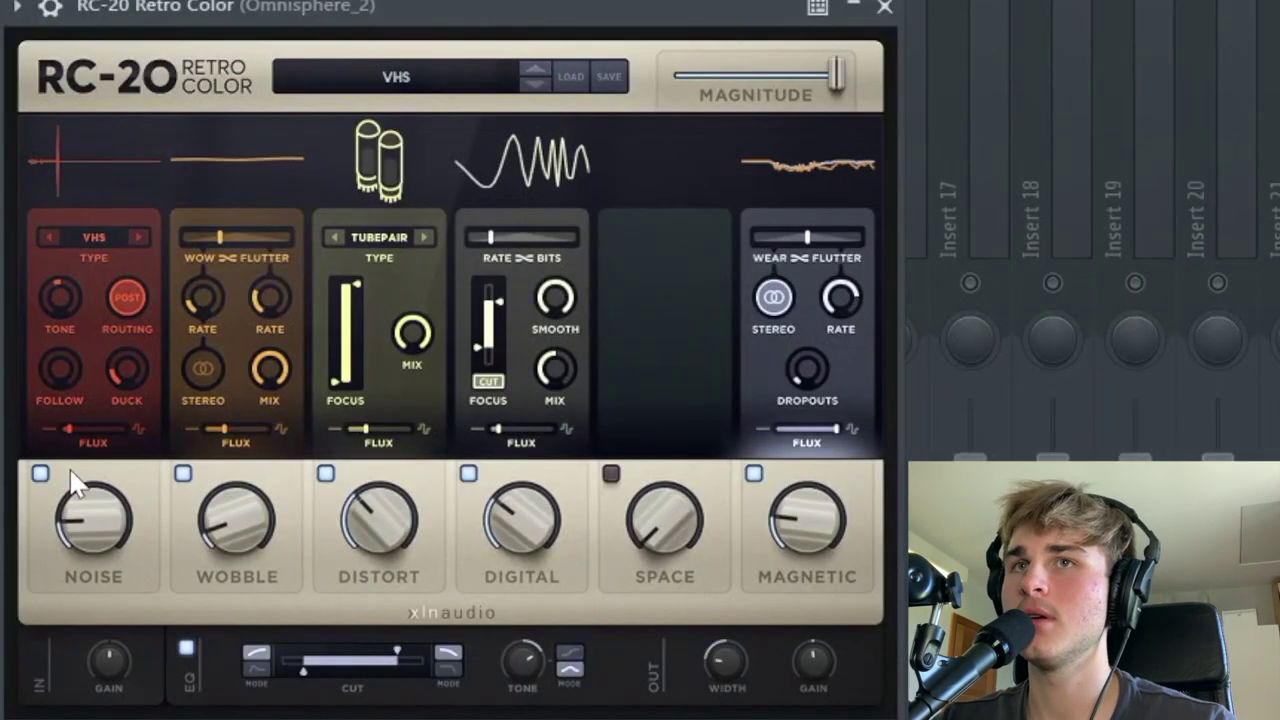
In RC-20 Retro Color's VHS preset, switch off Noise, EQ, Digital and Magnetic, compare the sound without Distort, and raise the output width.
{"action": "left_click", "coordinate": [40, 473]}
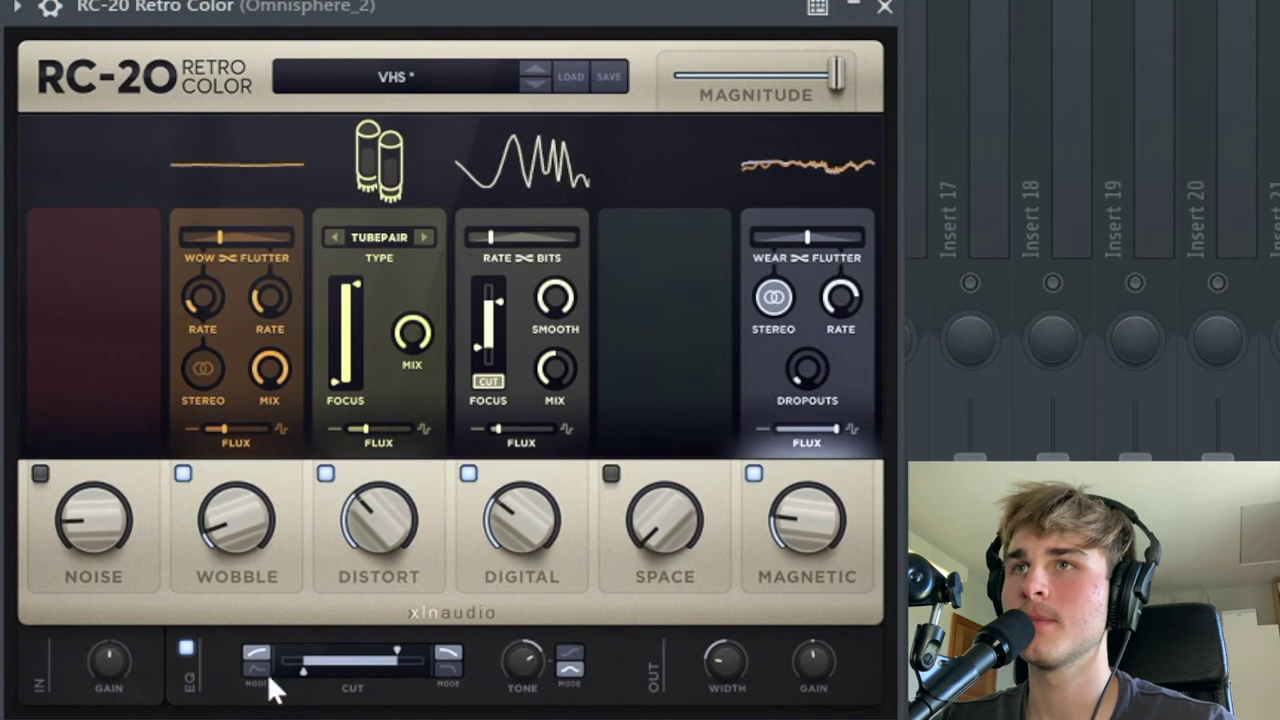
{"action": "left_click", "coordinate": [186, 648]}
{"action": "left_click", "coordinate": [325, 473]}
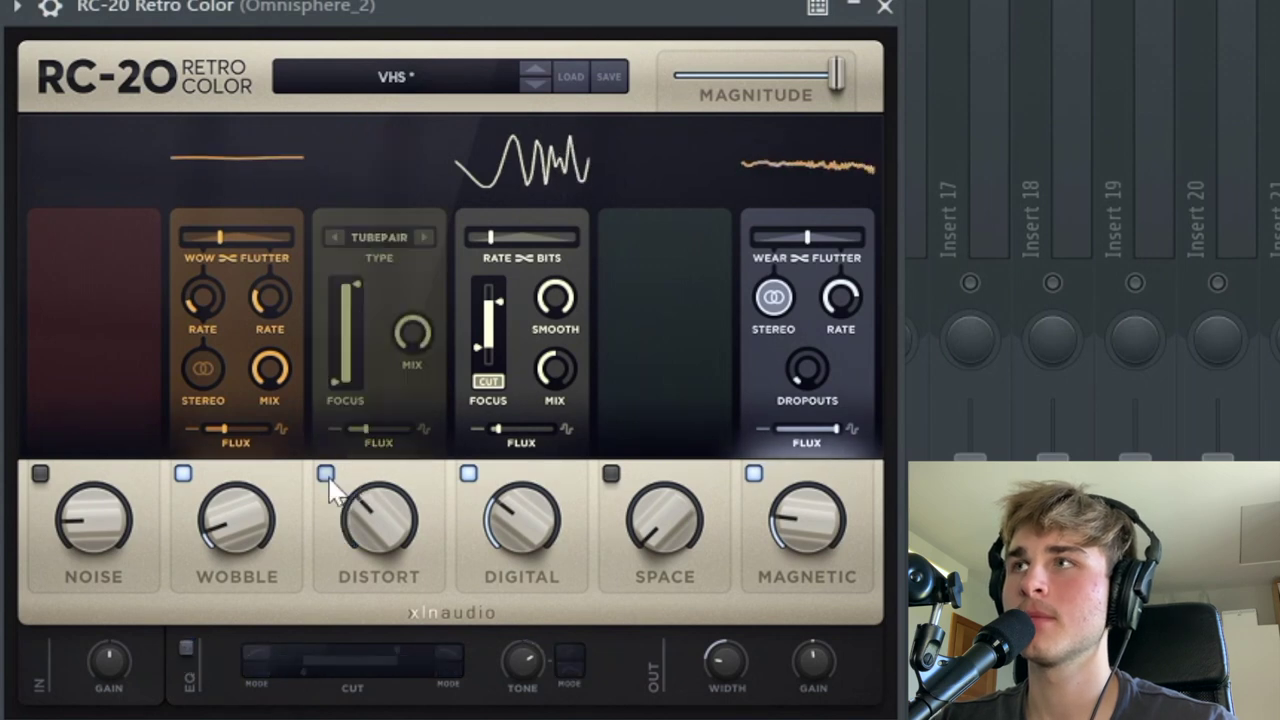
{"action": "left_click", "coordinate": [468, 473]}
{"action": "left_click", "coordinate": [755, 474]}
{"action": "left_click", "coordinate": [326, 473]}
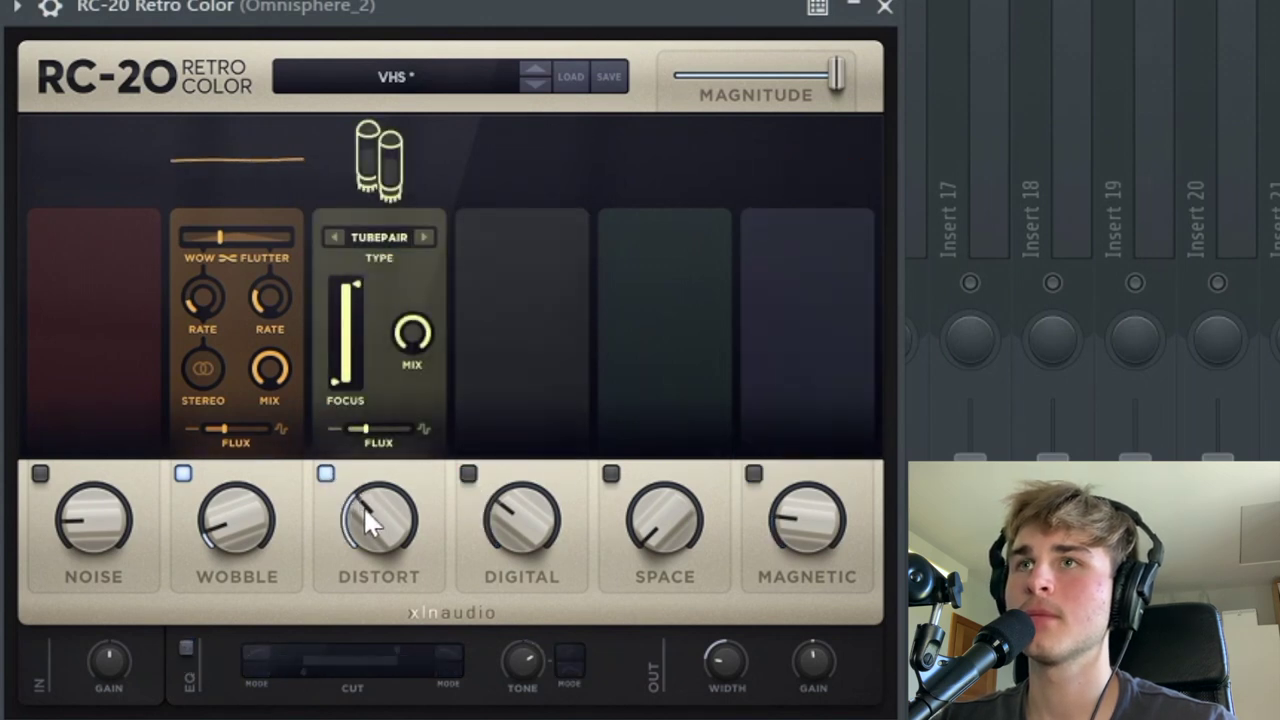
{"action": "left_click_drag", "start_coordinate": [714, 652], "coordinate": [735, 492]}
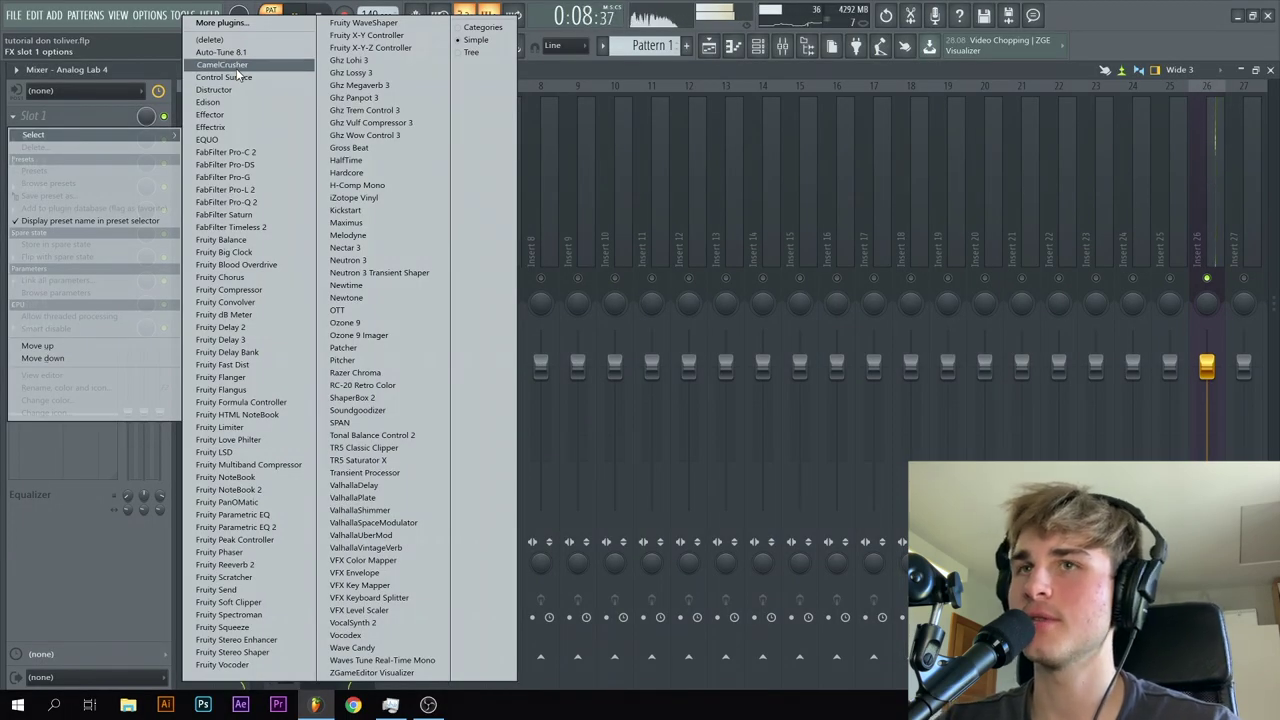
Load CamelCrusher in the first effect slot of the Analog Lab 4 track and switch on its filter.
{"action": "left_click", "coordinate": [236, 66]}
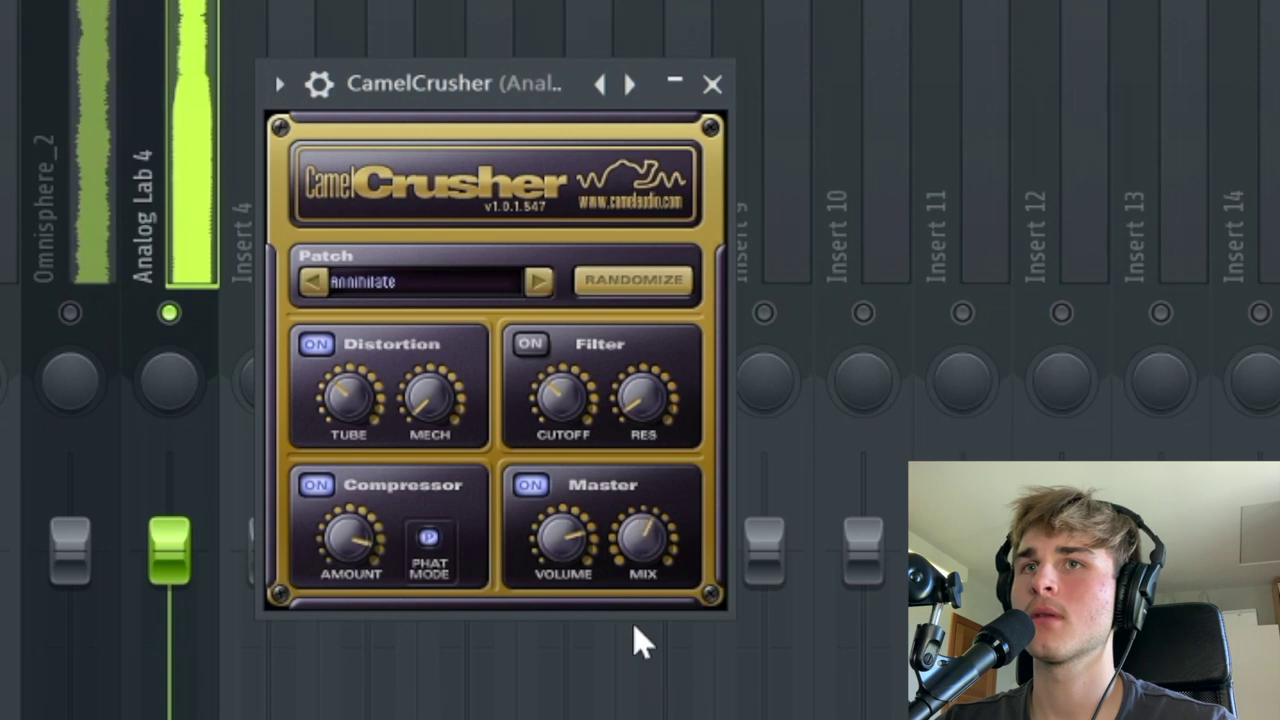
{"action": "left_click", "coordinate": [538, 346]}
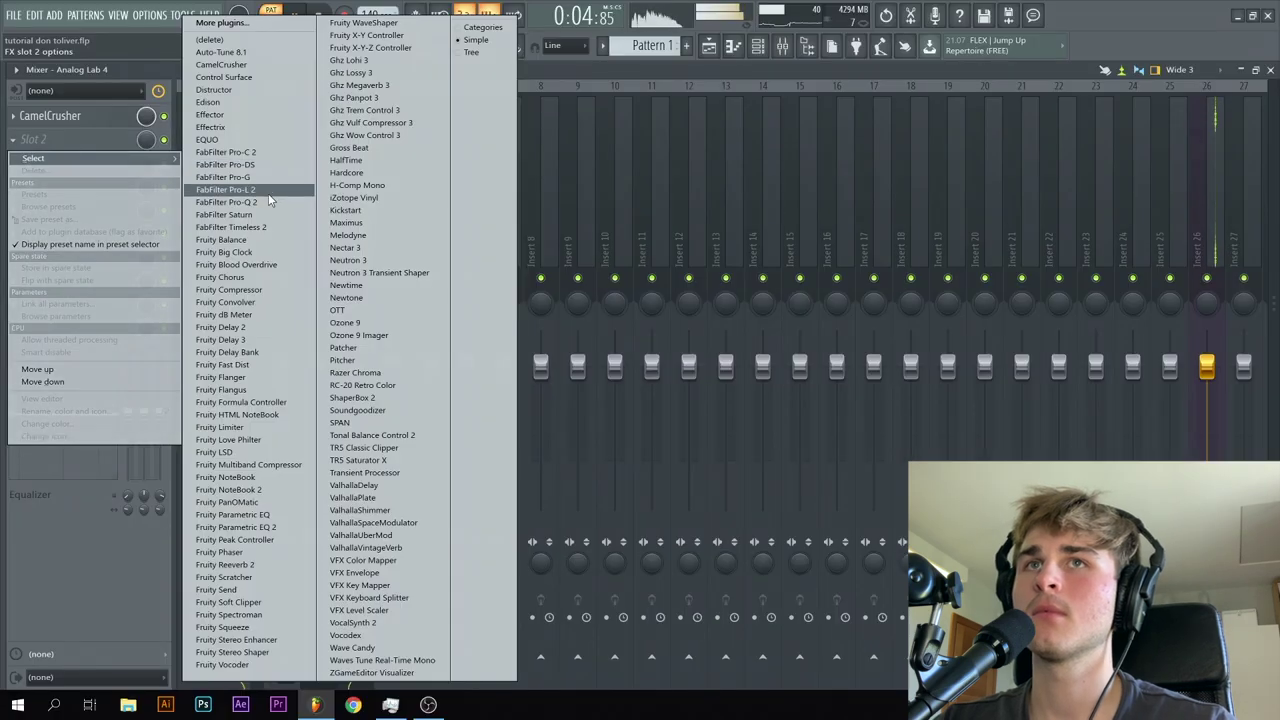
Load FabFilter Pro-Q 2 in the second slot of the Analog Lab 4 track and pull its high-frequency bands down.
{"action": "left_click", "coordinate": [249, 203]}
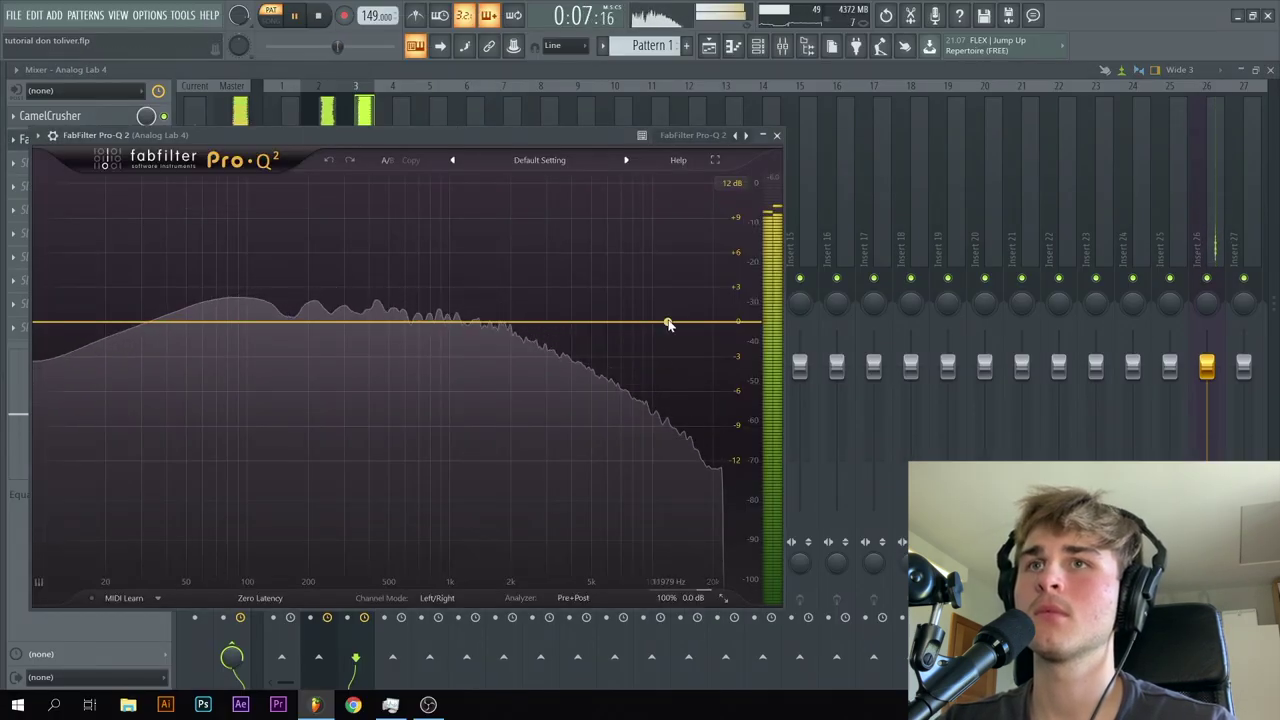
{"action": "left_click_drag", "start_coordinate": [666, 323], "coordinate": [720, 365]}
{"action": "left_click_drag", "start_coordinate": [718, 412], "coordinate": [601, 369]}
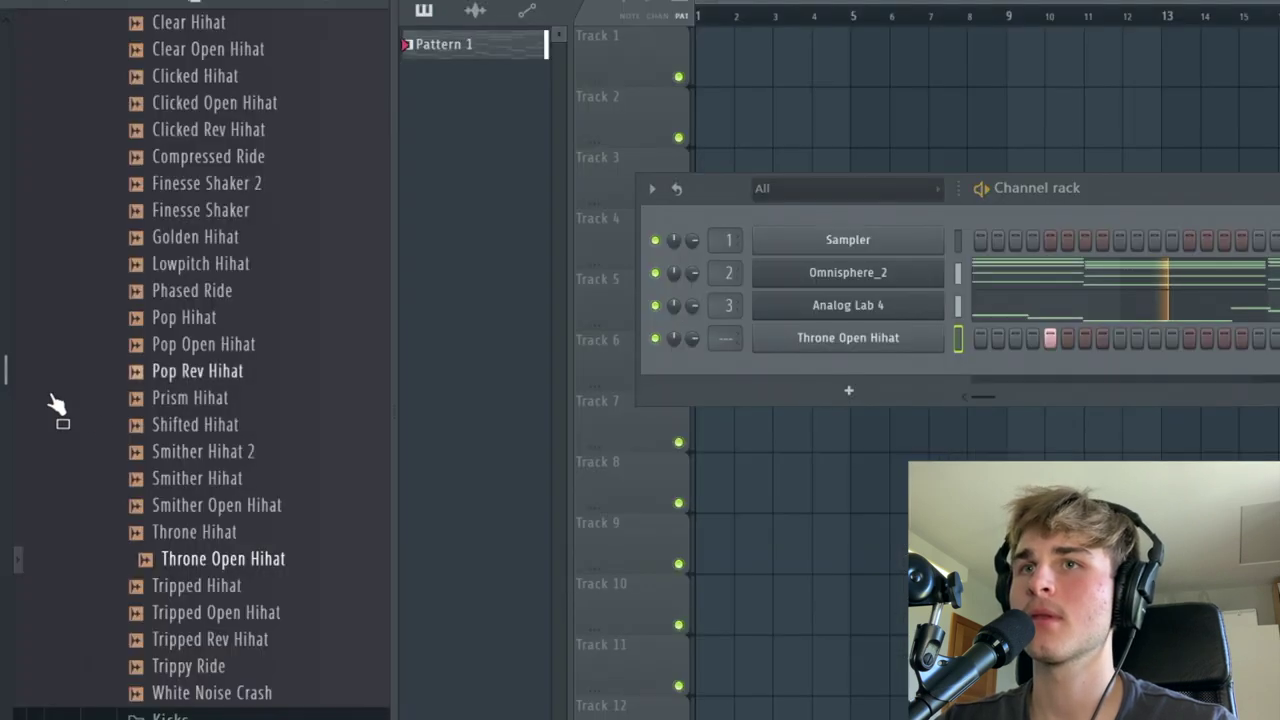
Look through the drum kit's snare and clap samples and add Engulfed Clap to the Channel rack.
{"action": "left_click_drag", "start_coordinate": [57, 409], "coordinate": [200, 320]}
{"action": "scroll", "coordinate": [163, 634], "scroll_direction": "down", "scroll_amount": 8}
{"action": "scroll", "coordinate": [188, 338], "scroll_direction": "up", "scroll_amount": 8}
{"action": "left_click_drag", "start_coordinate": [213, 507], "coordinate": [233, 374]}
{"action": "scroll", "coordinate": [241, 539], "scroll_direction": "down", "scroll_amount": 4}
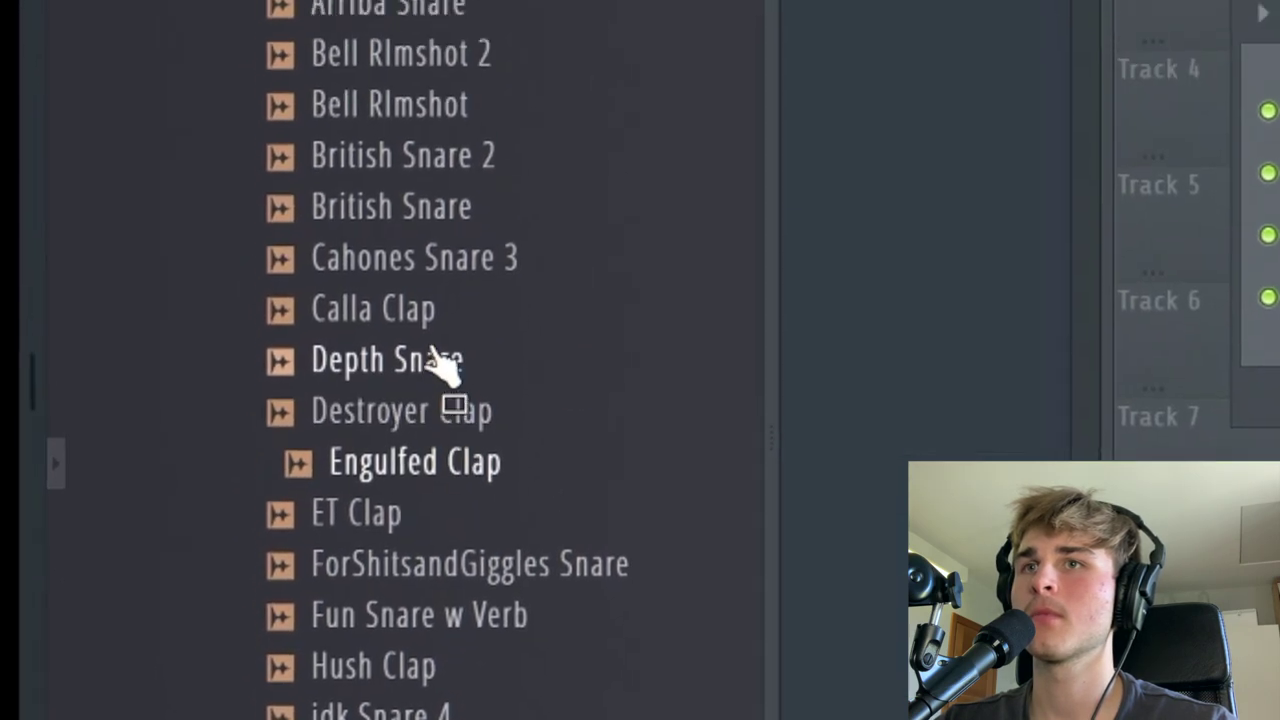
{"action": "left_click_drag", "start_coordinate": [436, 356], "coordinate": [586, 352]}
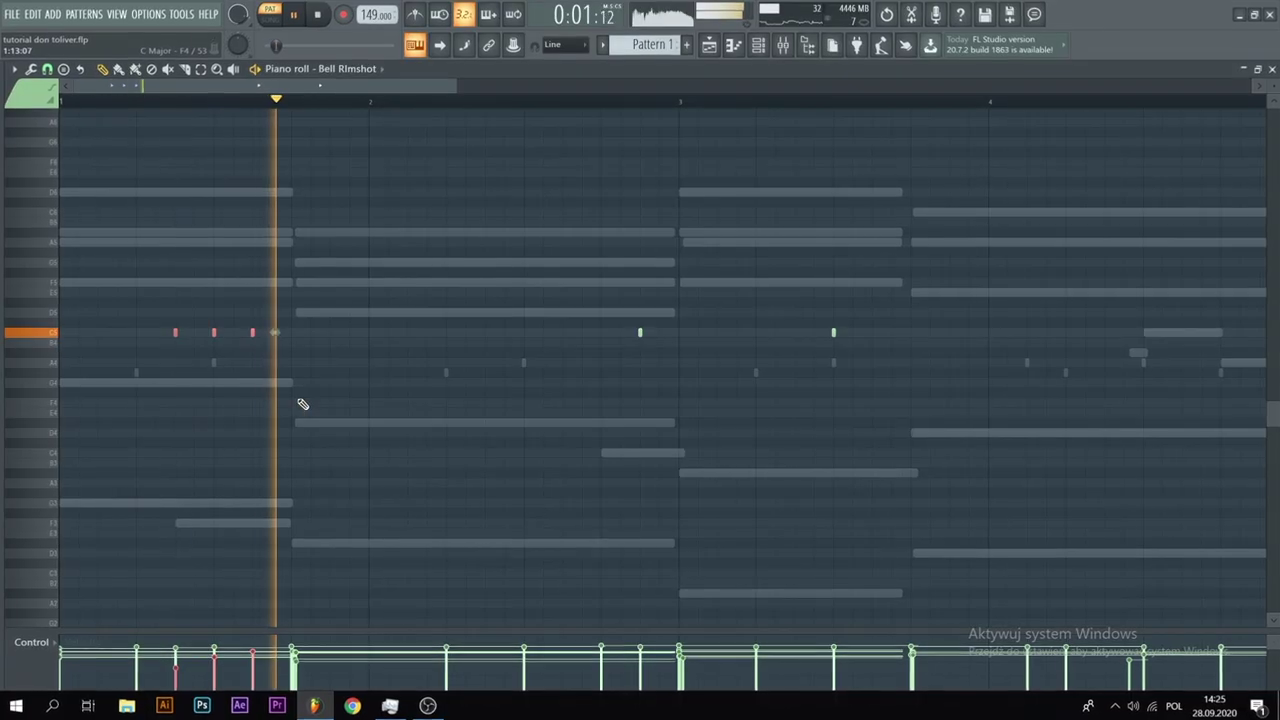
Add two short C5 notes to the Bell RImshot in bar 2, one on the second beat and one two steps earlier.
{"action": "key", "text": "space"}
{"action": "left_click", "coordinate": [445, 331]}
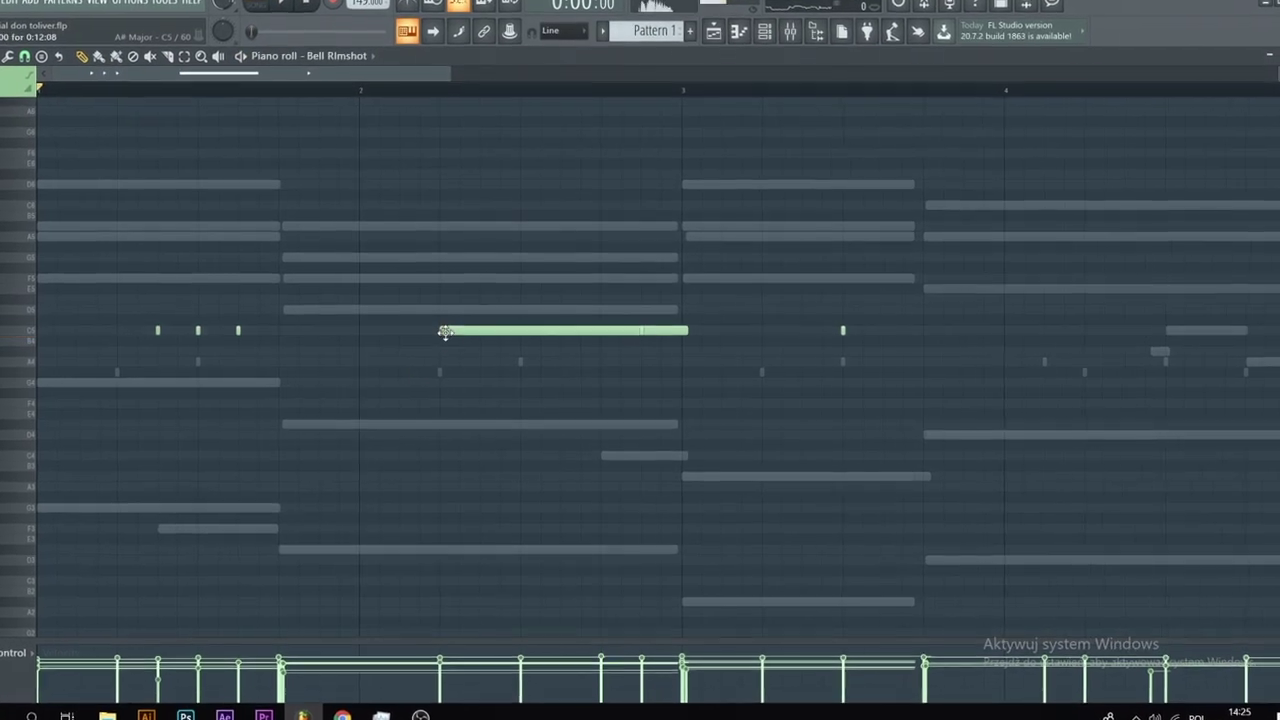
{"action": "right_click", "coordinate": [445, 331]}
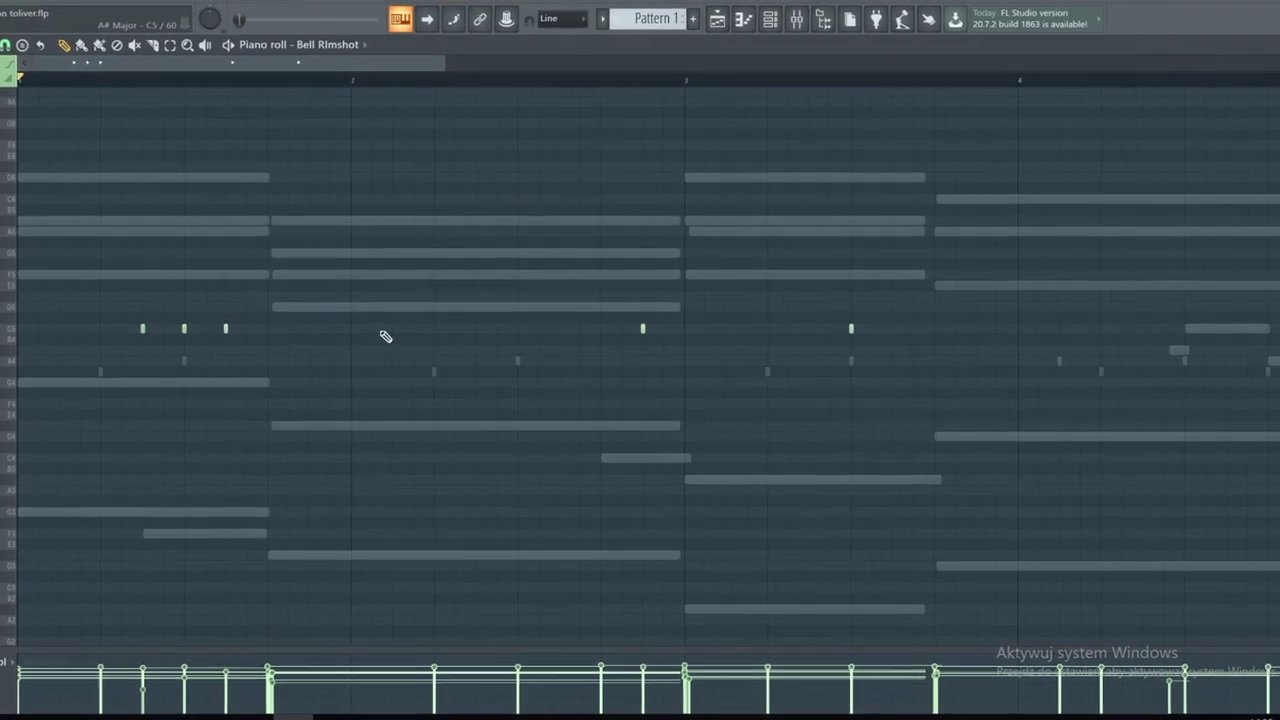
{"action": "left_click", "coordinate": [430, 329]}
{"action": "key", "text": "space"}
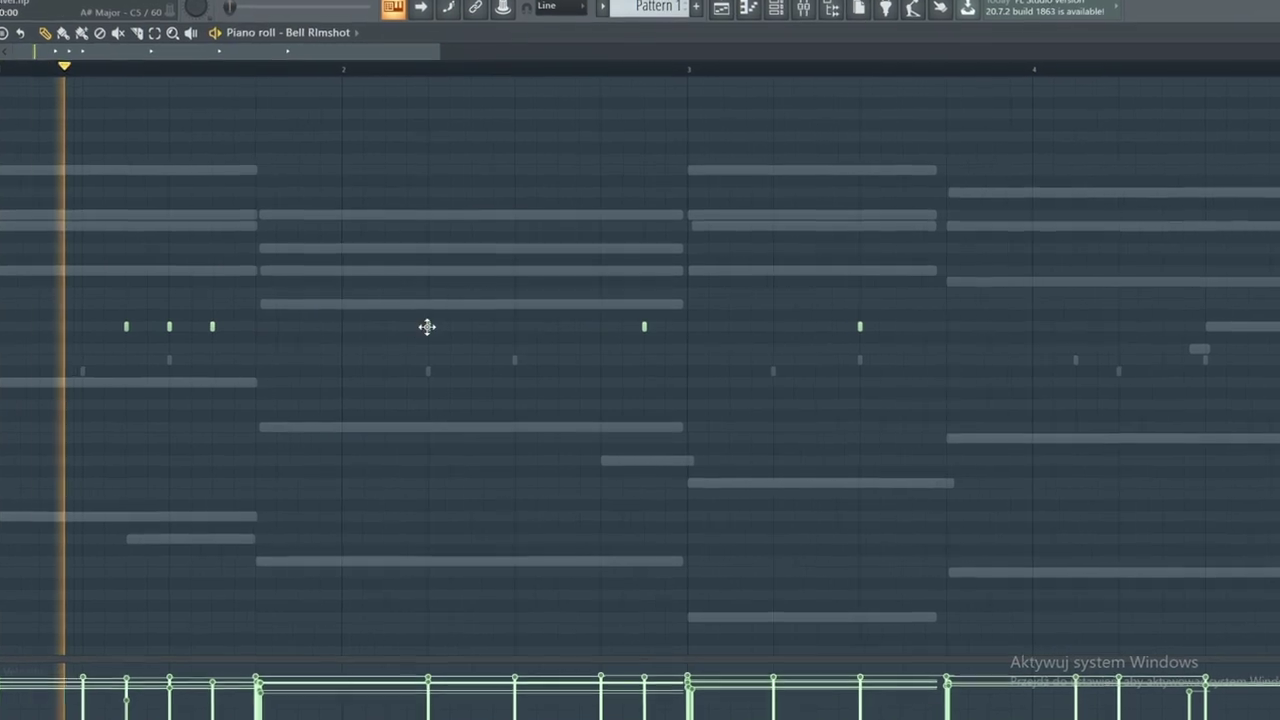
{"action": "left_click", "coordinate": [388, 330]}
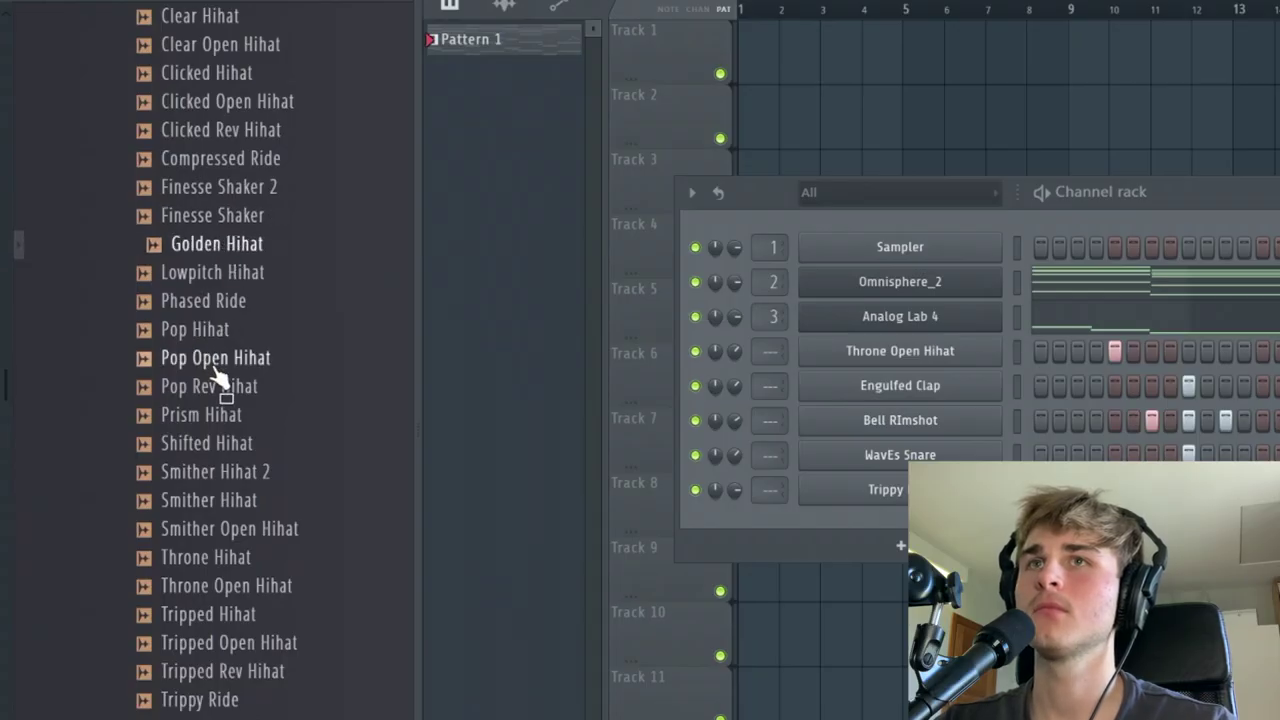
Add the Pop Hihat sample to the Channel rack as a new channel below Trippy Ride and open its channel options.
{"action": "left_click", "coordinate": [213, 343]}
{"action": "left_click_drag", "start_coordinate": [668, 490], "coordinate": [985, 525]}
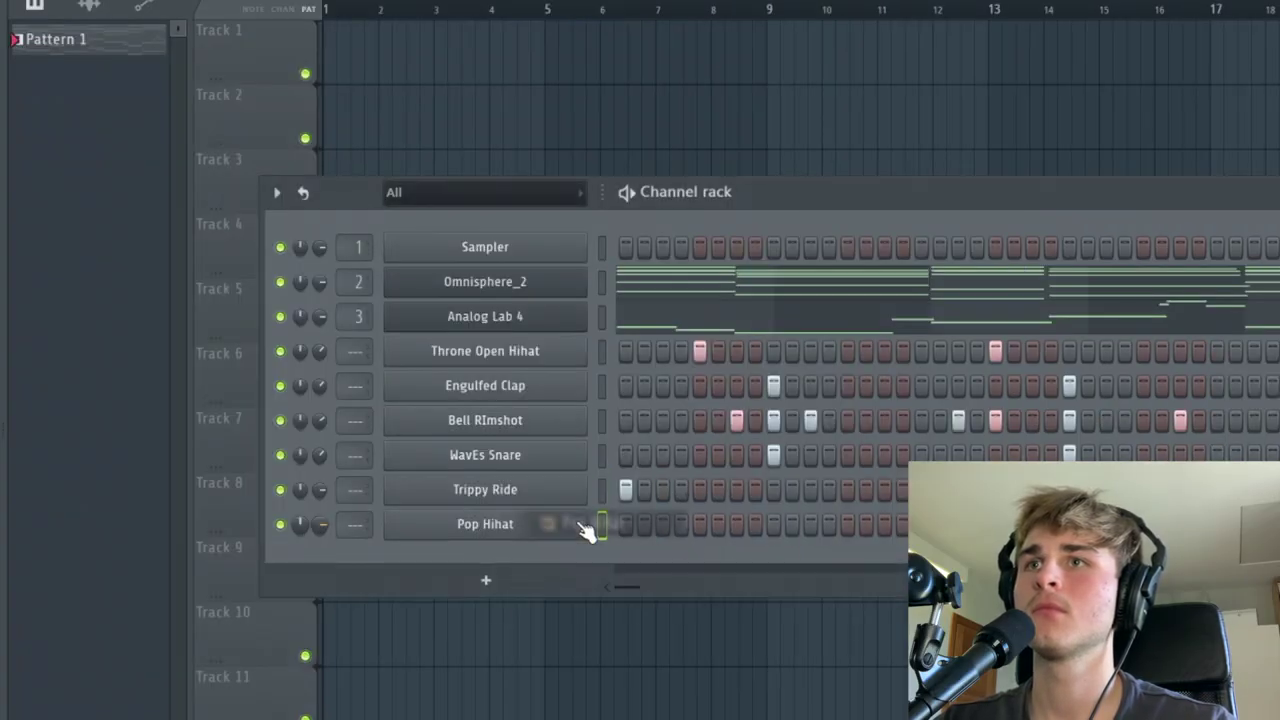
{"action": "right_click", "coordinate": [995, 520]}
{"action": "left_click", "coordinate": [1279, 619]}
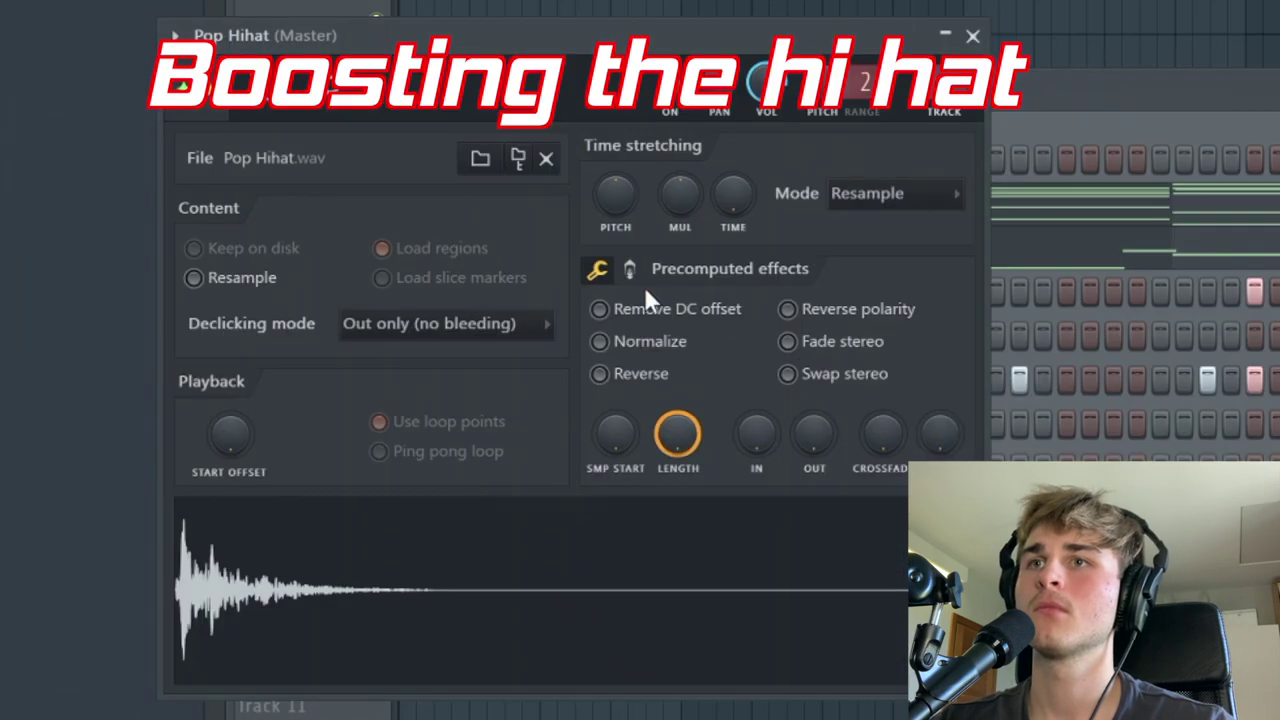
Turn on the Clip option for Boost in the Pop Hihat sample's precomputed effects.
{"action": "left_click", "coordinate": [629, 268]}
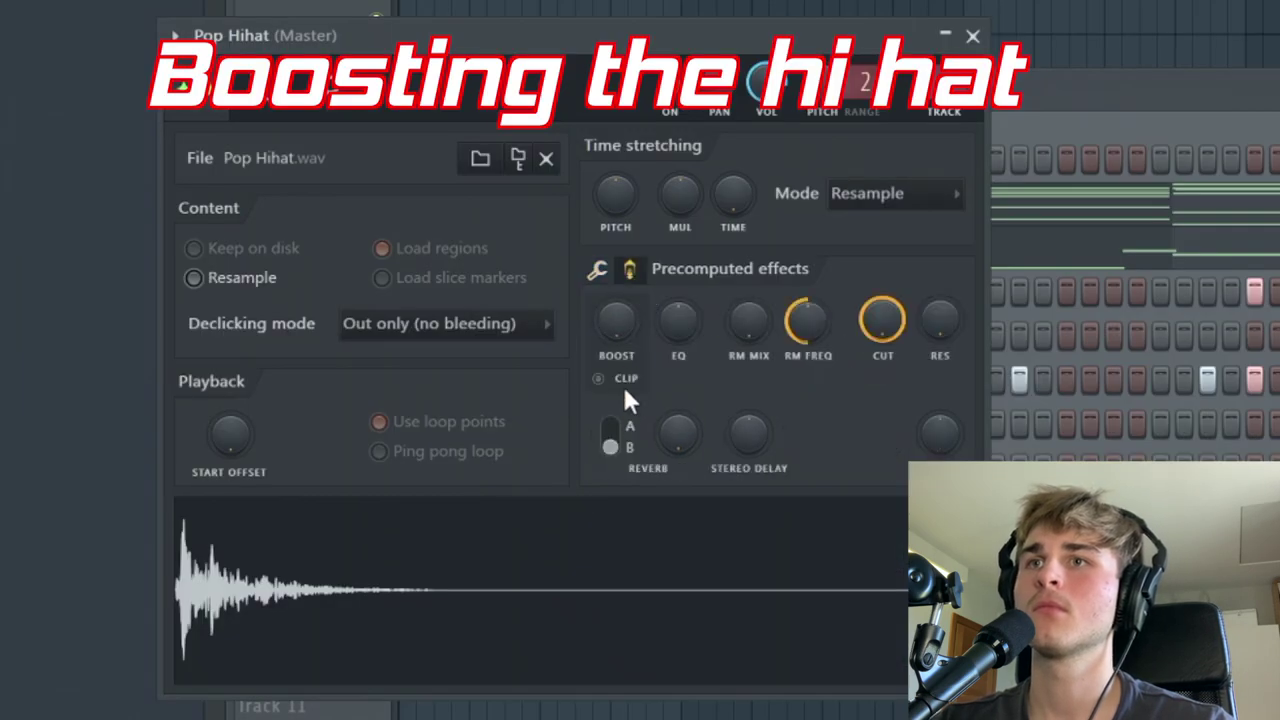
{"action": "left_click", "coordinate": [599, 379]}
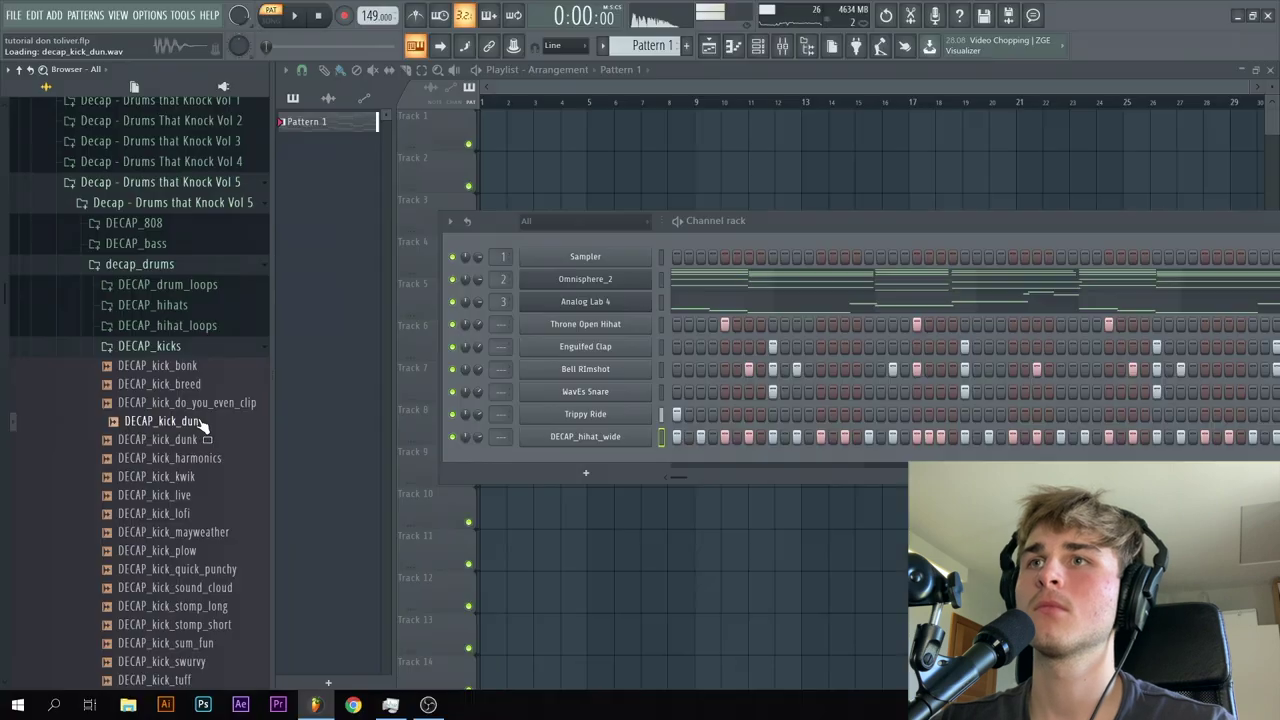
Audition the kwik, mayweather and lofi kicks from the DECAP_kicks folder against the beat.
{"action": "left_click", "coordinate": [190, 477]}
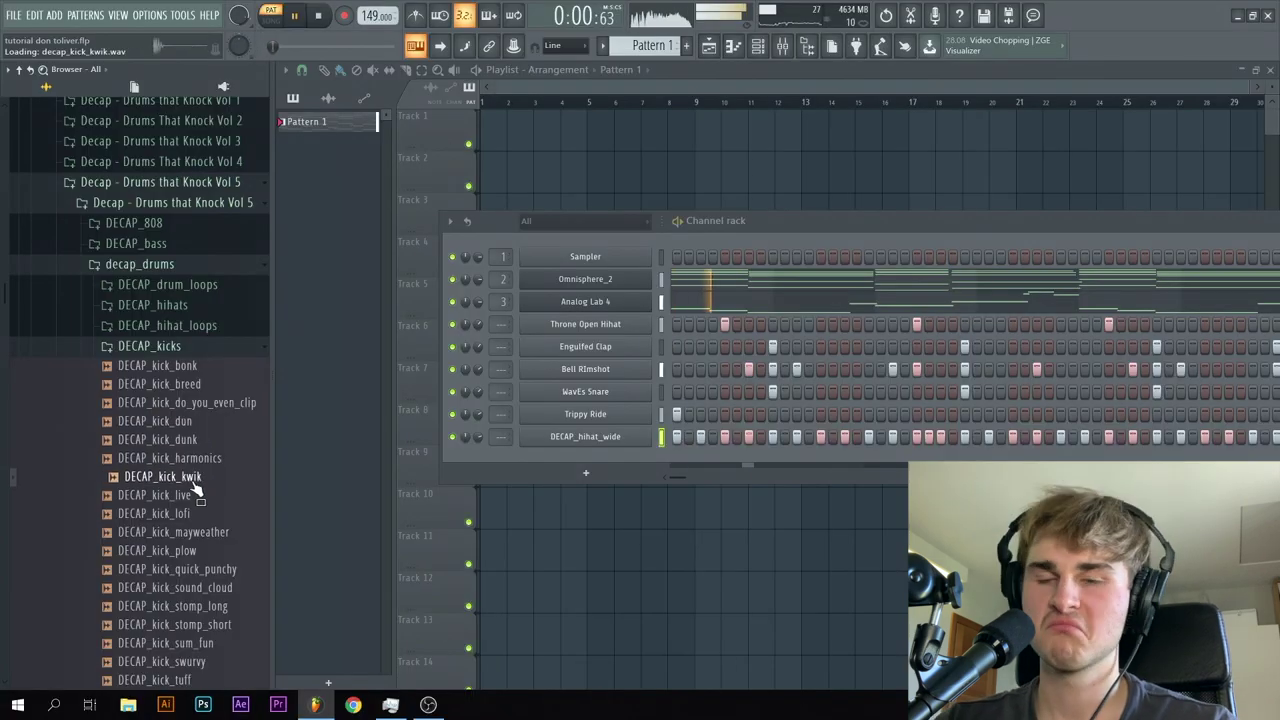
{"action": "left_click", "coordinate": [185, 533]}
{"action": "left_click", "coordinate": [188, 479]}
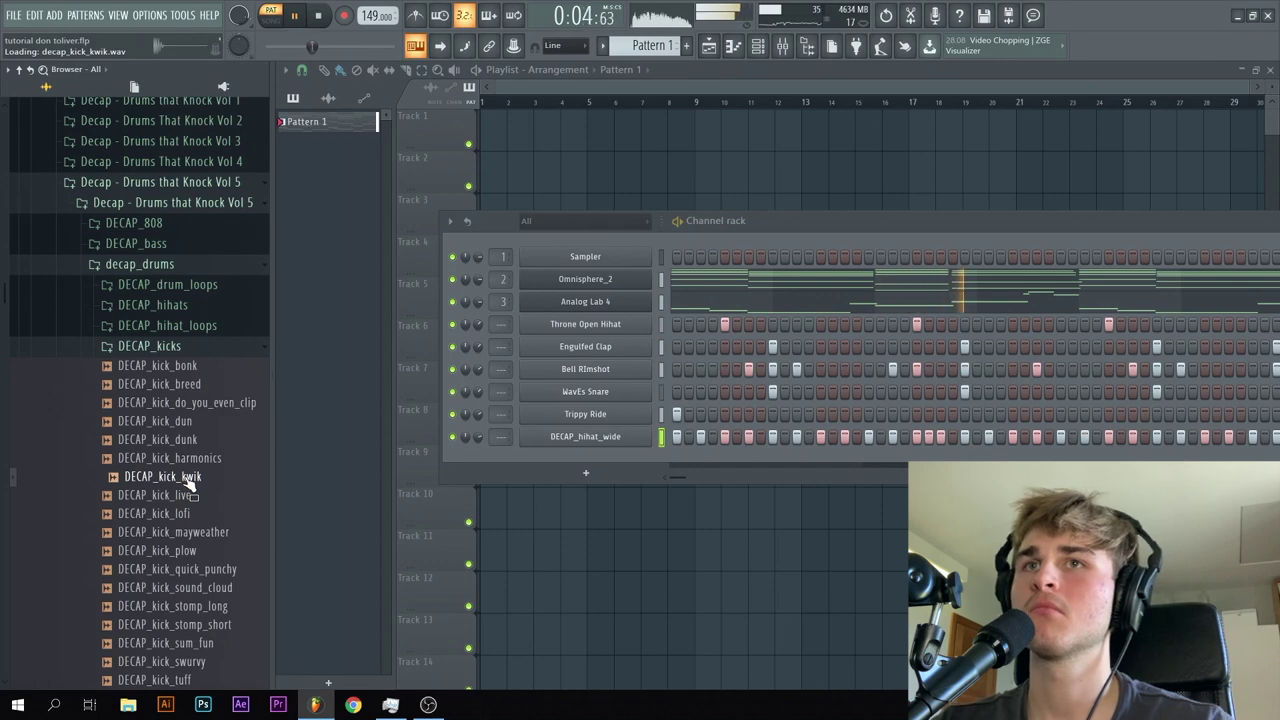
{"action": "scroll", "coordinate": [197, 521], "scroll_direction": "down", "scroll_amount": 2}
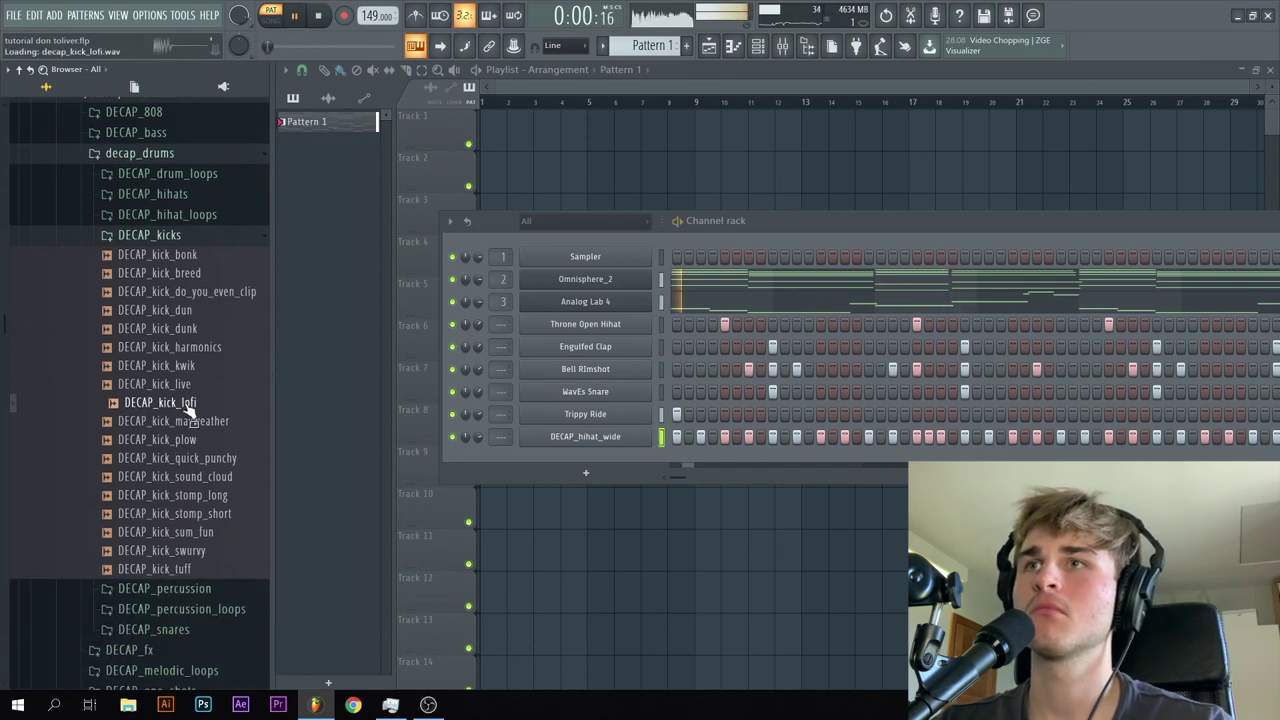